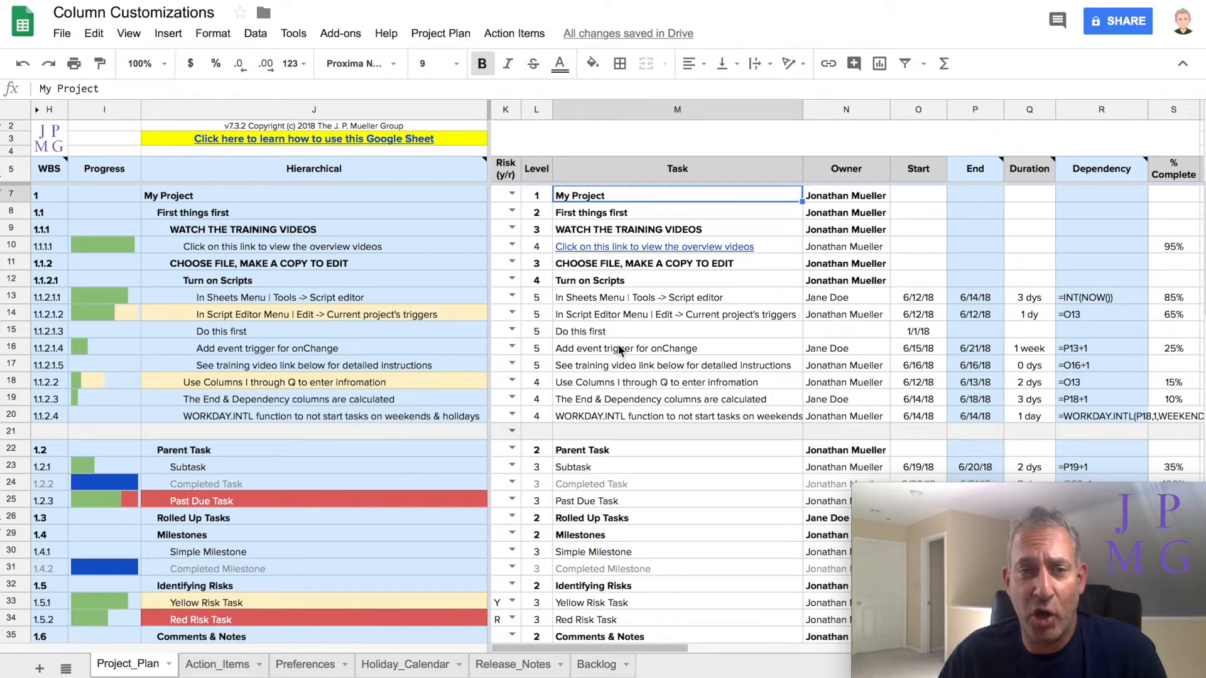
# Step: Create a filter on header row 5 of the Project_Plan sheet and sort the plan by the Start column A → Z
pyautogui.click(19, 169)
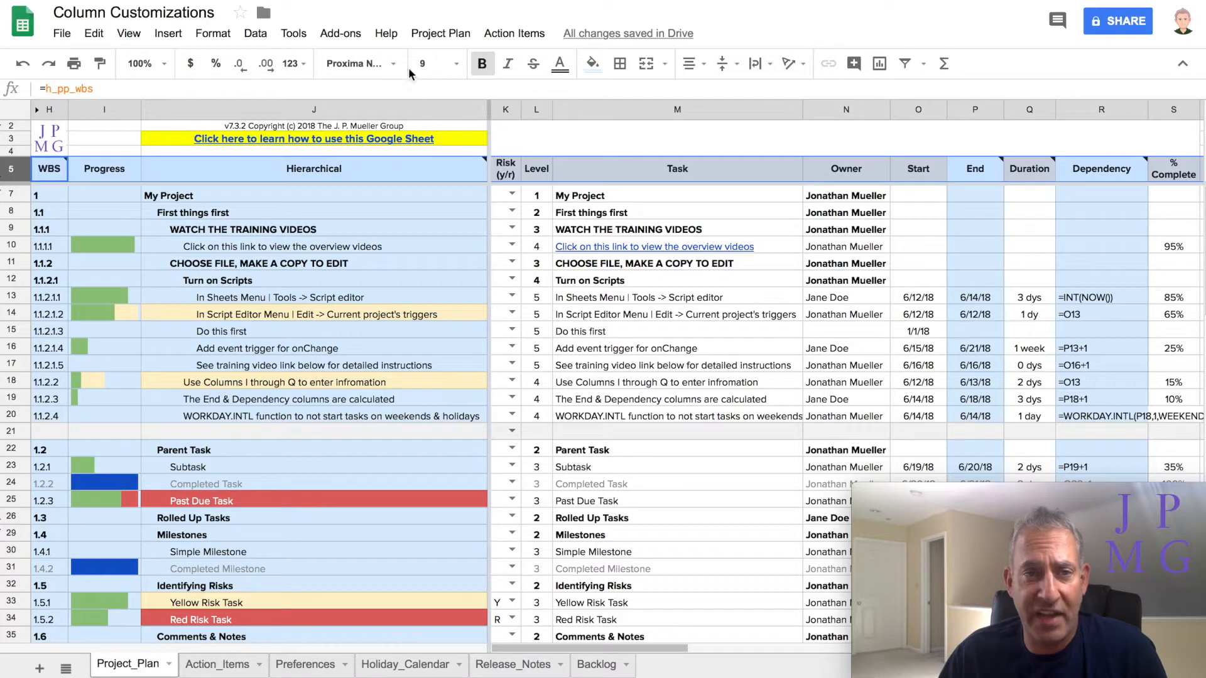
pyautogui.click(255, 33)
pyautogui.moveTo(280, 162)
pyautogui.click(277, 150)
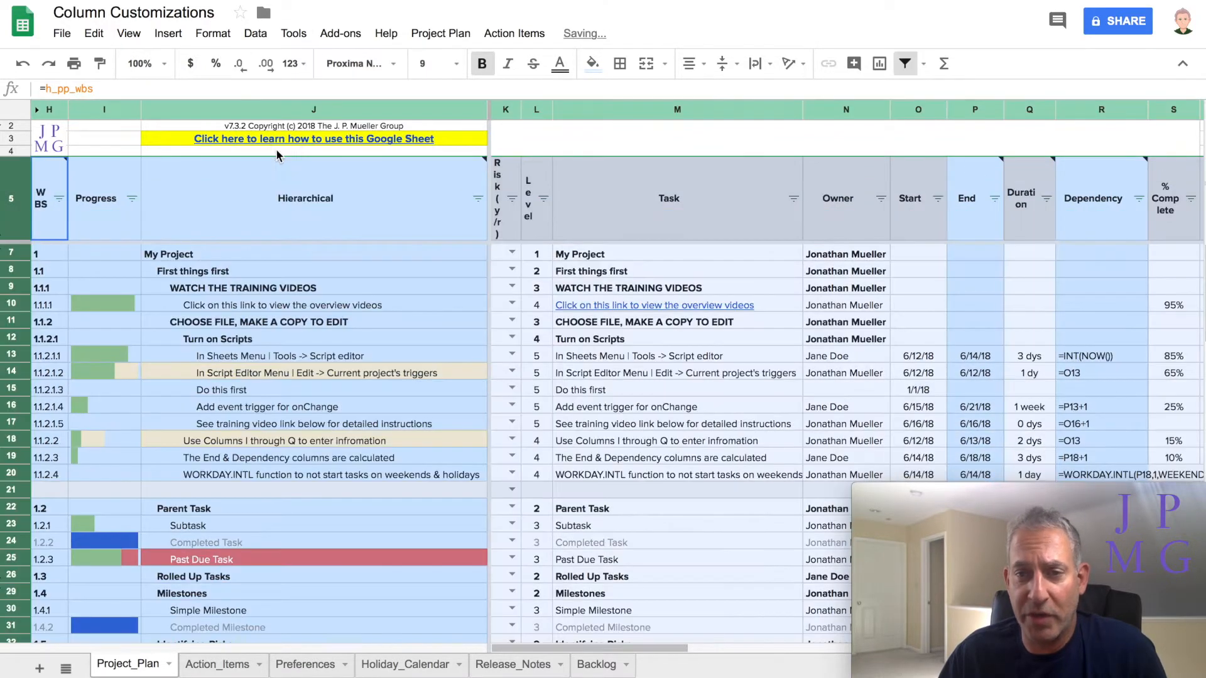
pyautogui.click(936, 199)
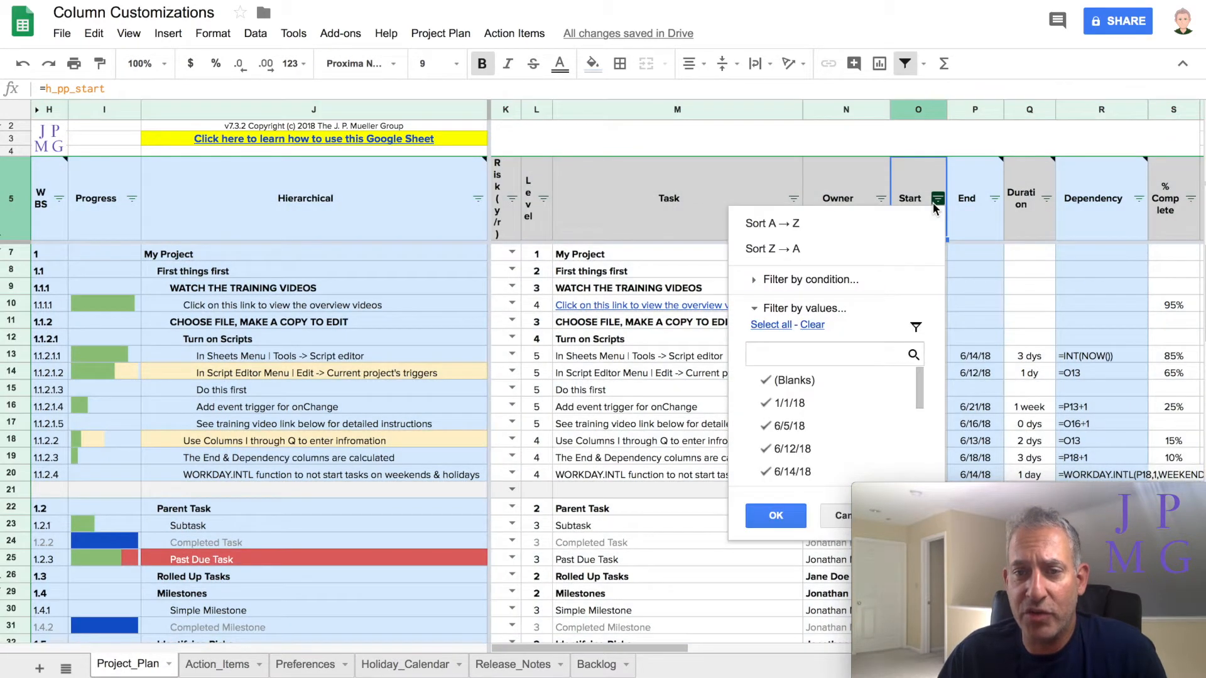
pyautogui.click(772, 224)
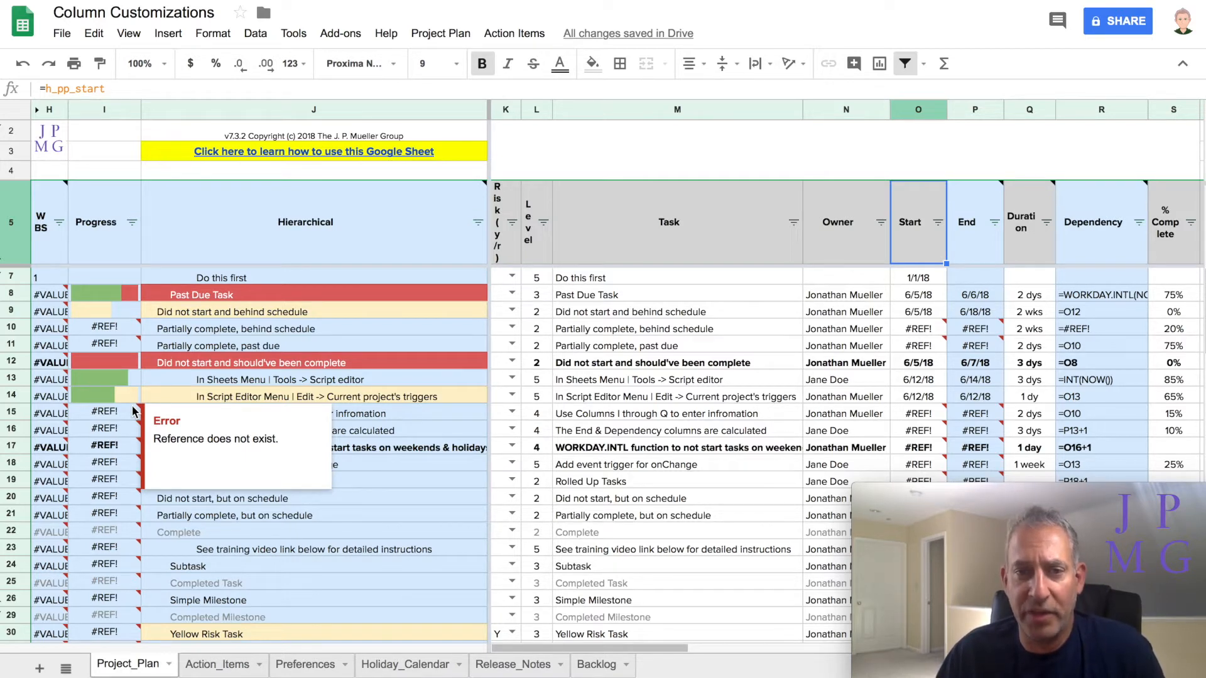
# Step: Undo the sort by Start and turn off the filter on the Project_Plan sheet
pyautogui.click(95, 35)
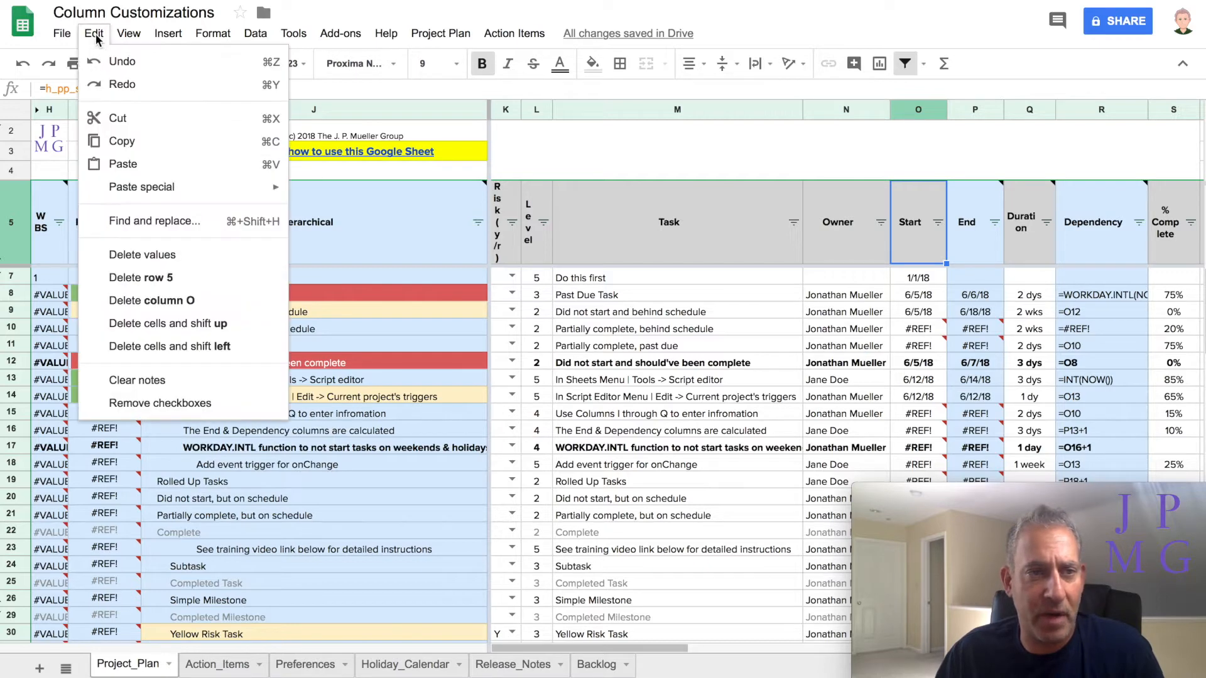
pyautogui.click(95, 66)
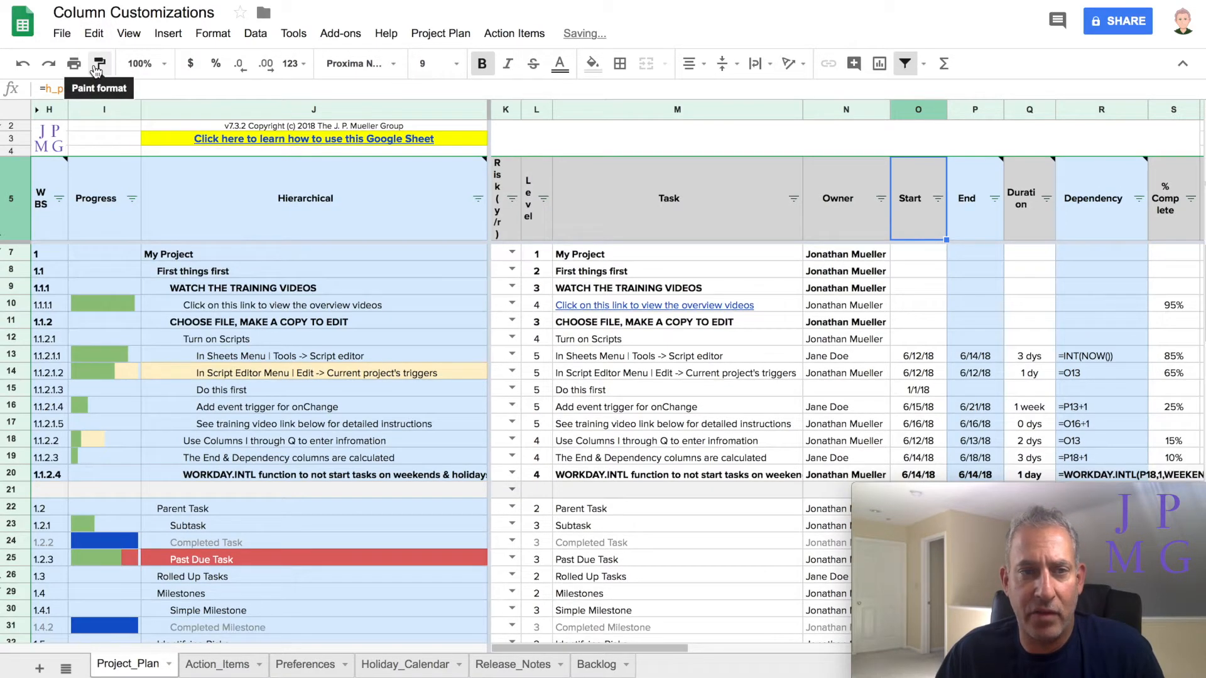
pyautogui.click(903, 65)
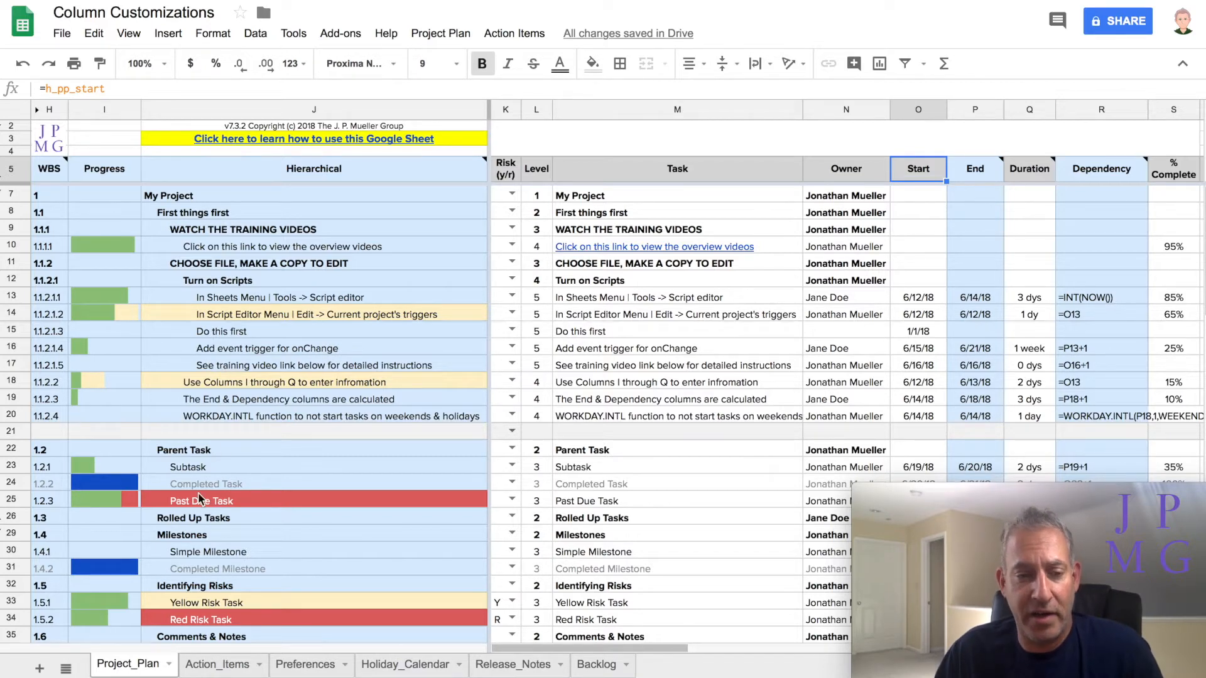
# Step: Add a new sheet after Project_Plan and rename it Task List
pyautogui.click(43, 667)
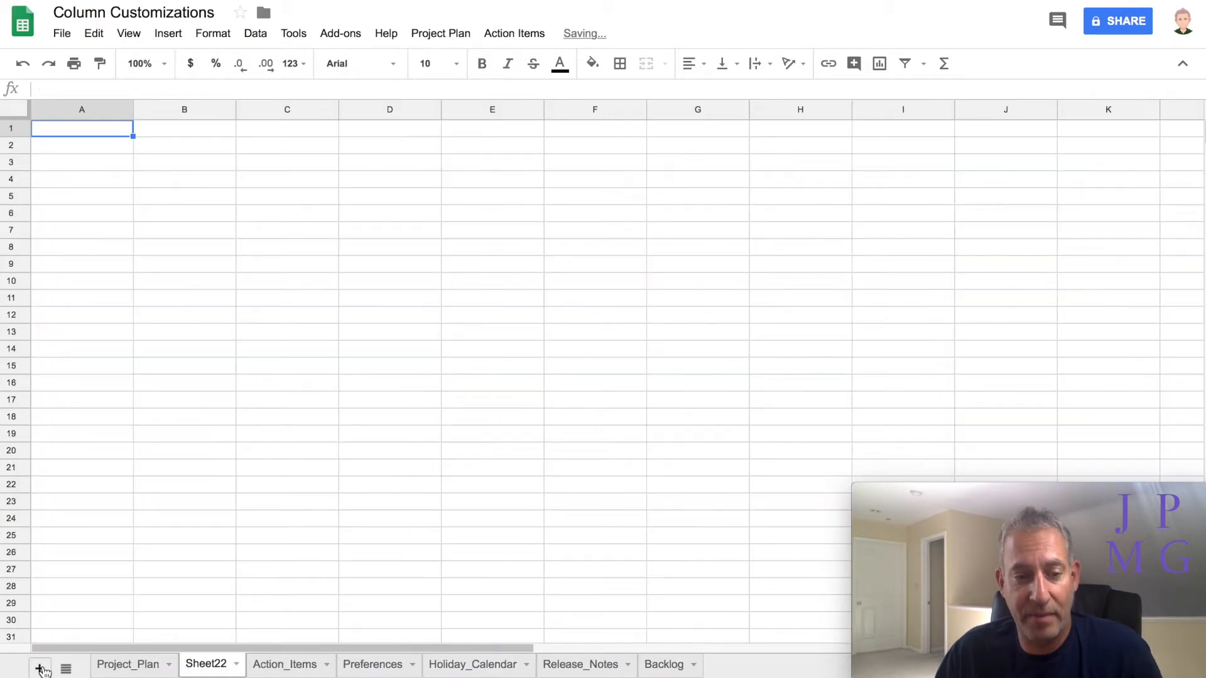
pyautogui.doubleClick(217, 669)
pyautogui.write('Task List')
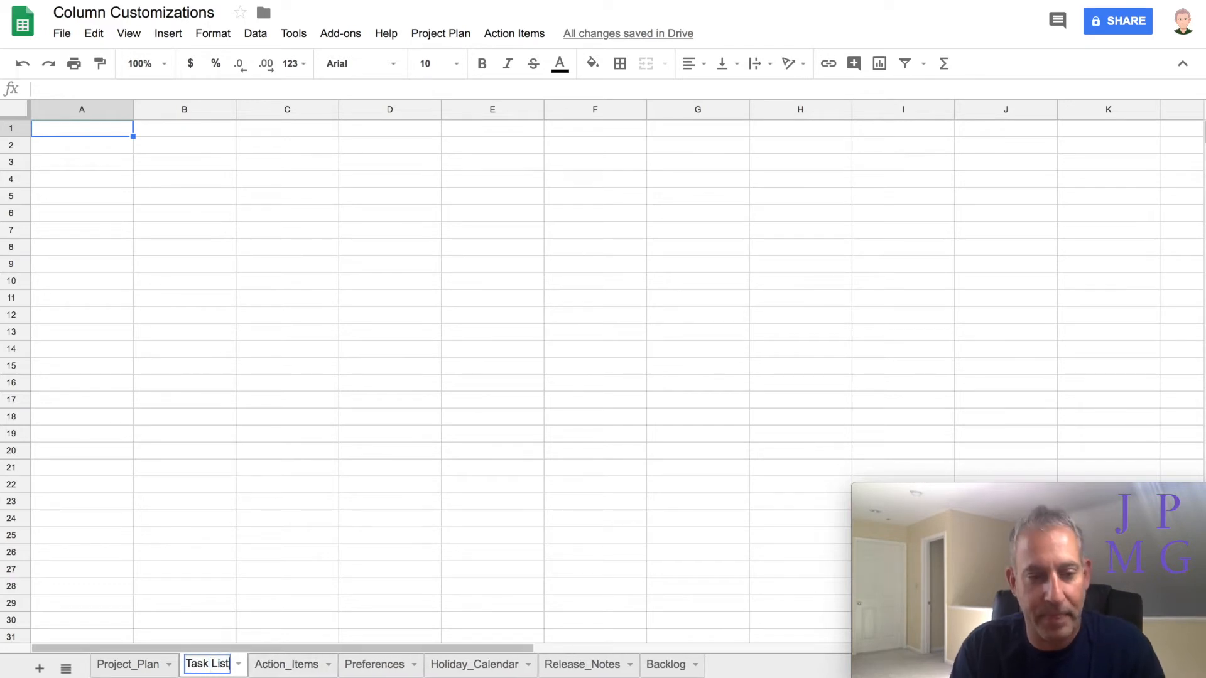
pyautogui.press('Return')
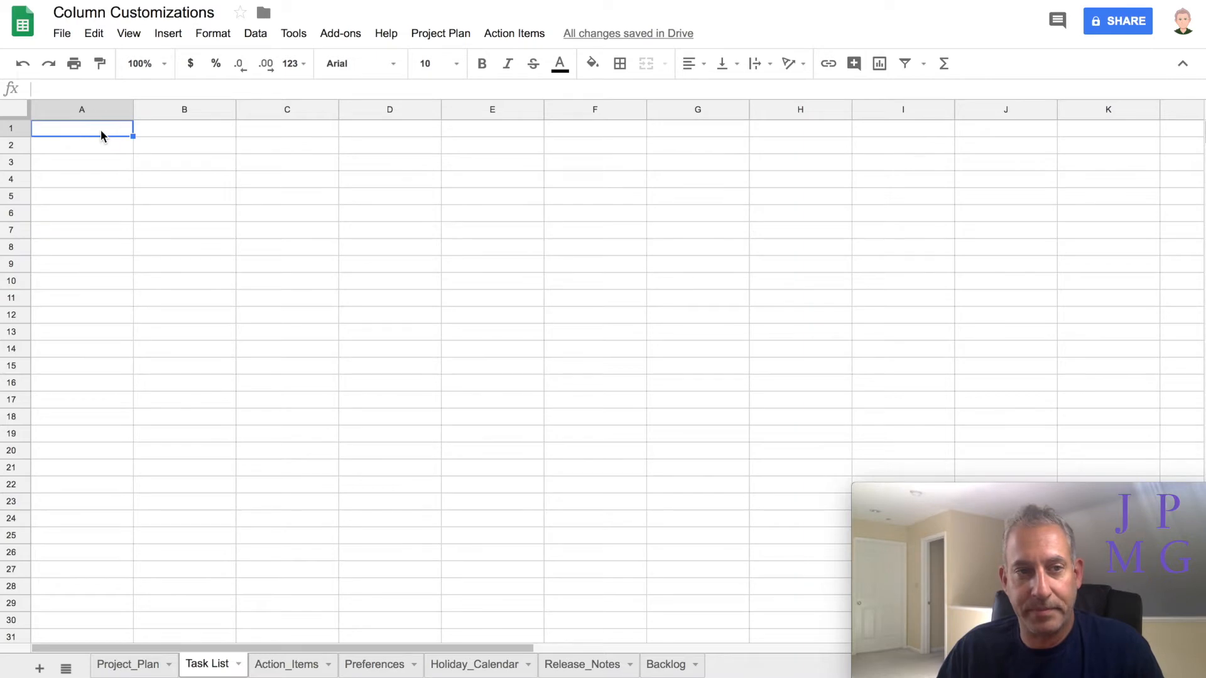
# Step: Check the WBS header row and the last row of the Project_Plan sheet to determine the plan's row range
pyautogui.click(142, 667)
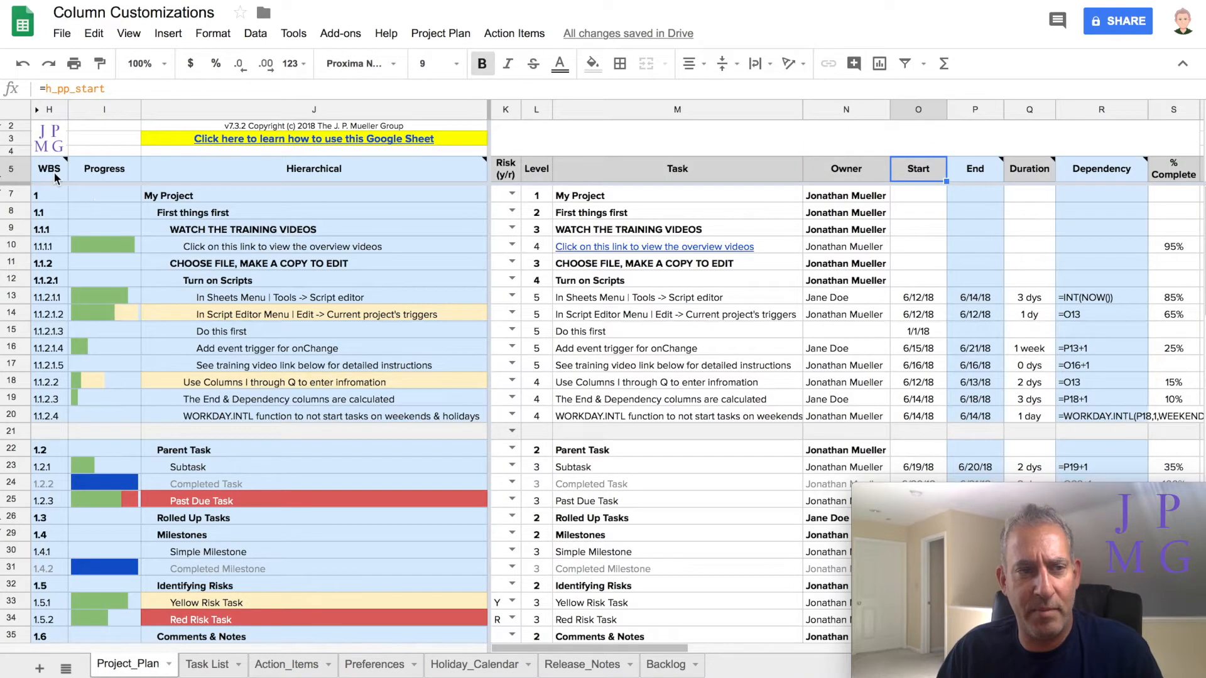
pyautogui.moveTo(41, 175)
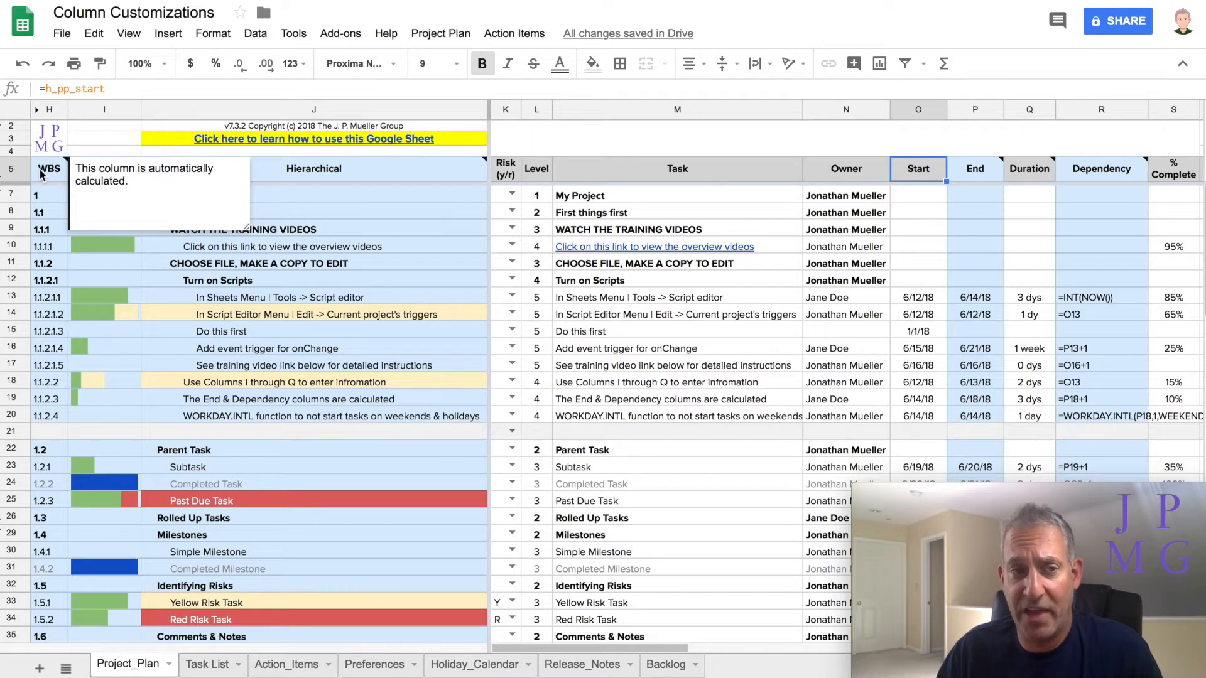
pyautogui.click(41, 174)
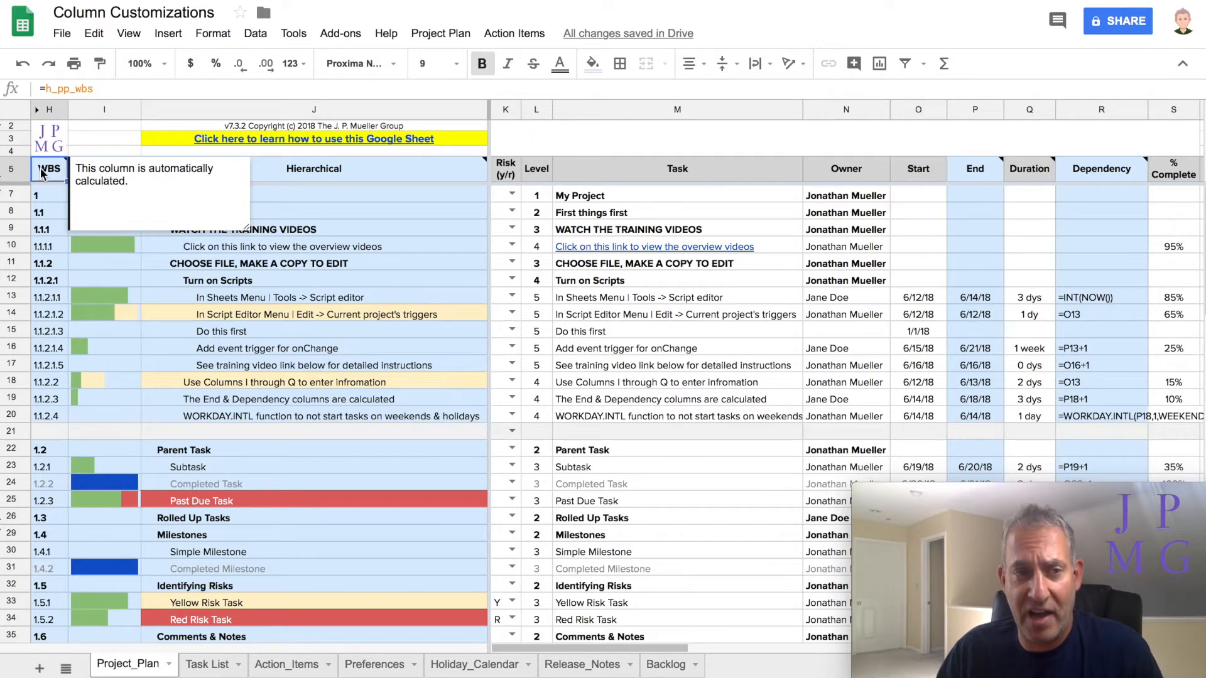
pyautogui.scroll(-15, 77, 459)
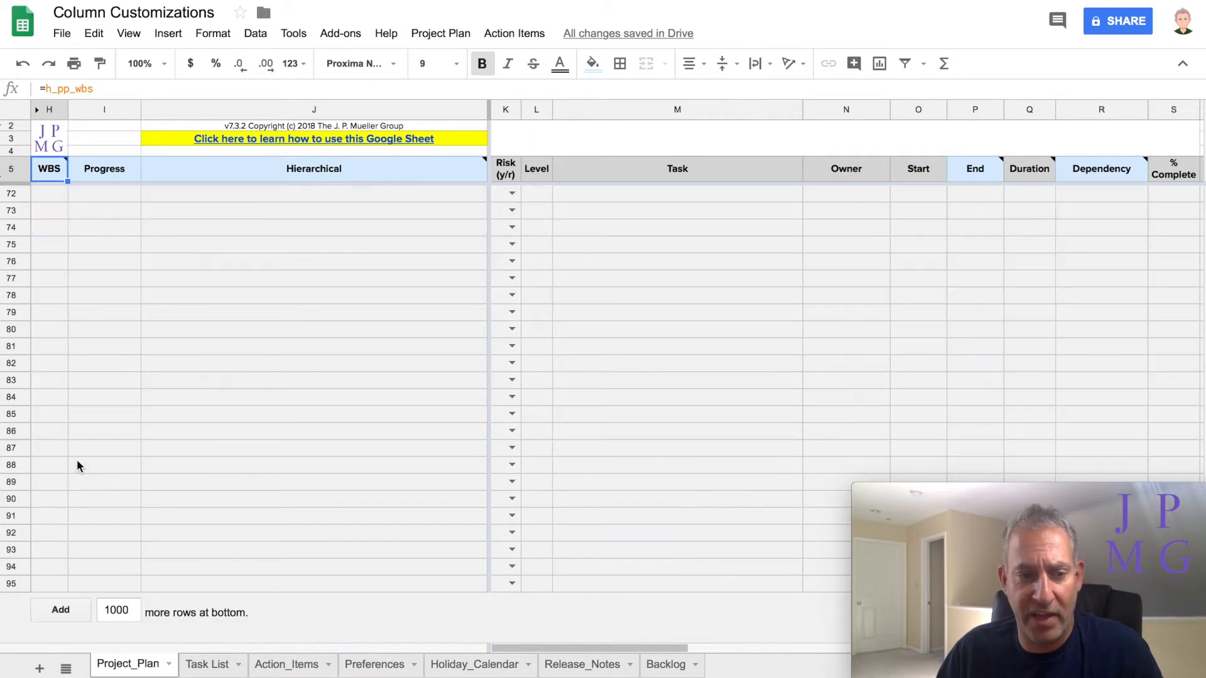
pyautogui.scroll(15, 36, 586)
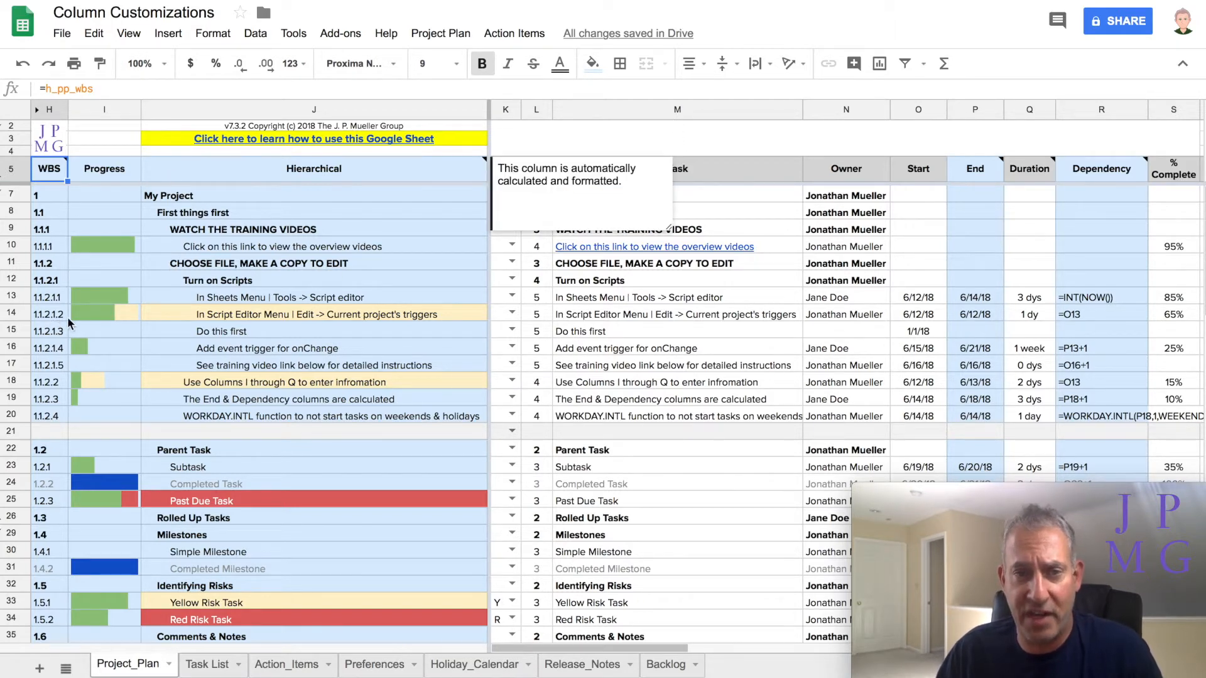
# Step: In cell A1 of the Task List sheet, begin a QUERY formula with Project_Plan!5:95 as its data range
pyautogui.click(209, 667)
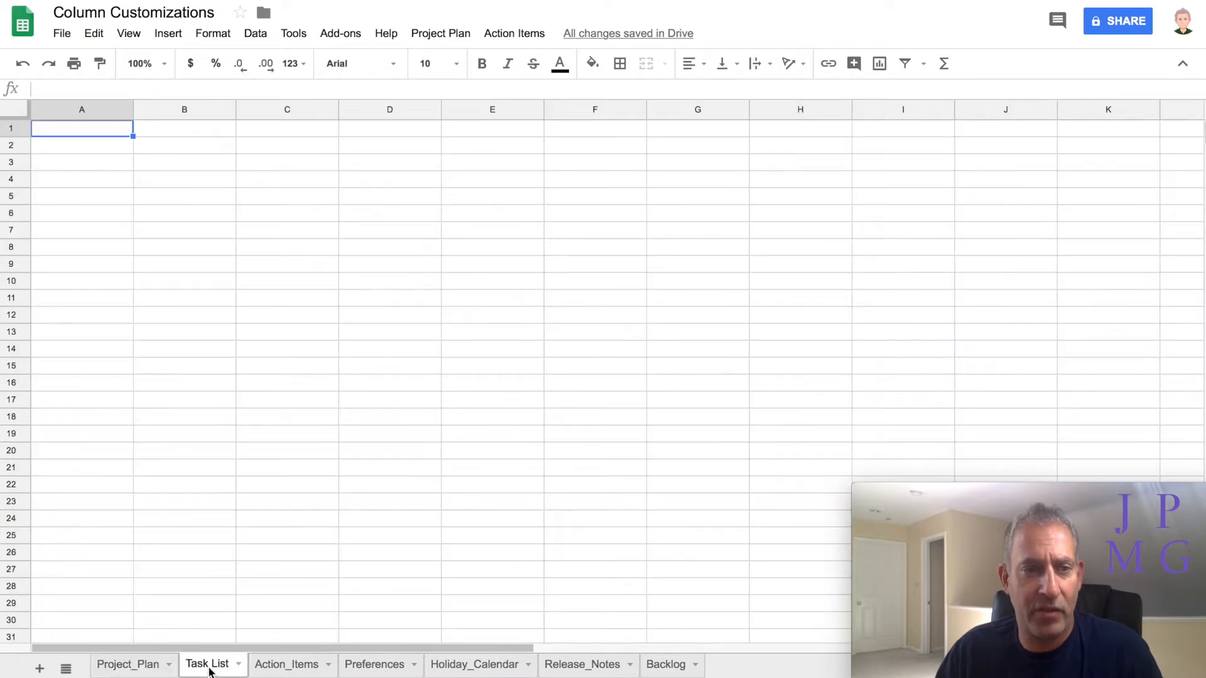
pyautogui.click(100, 130)
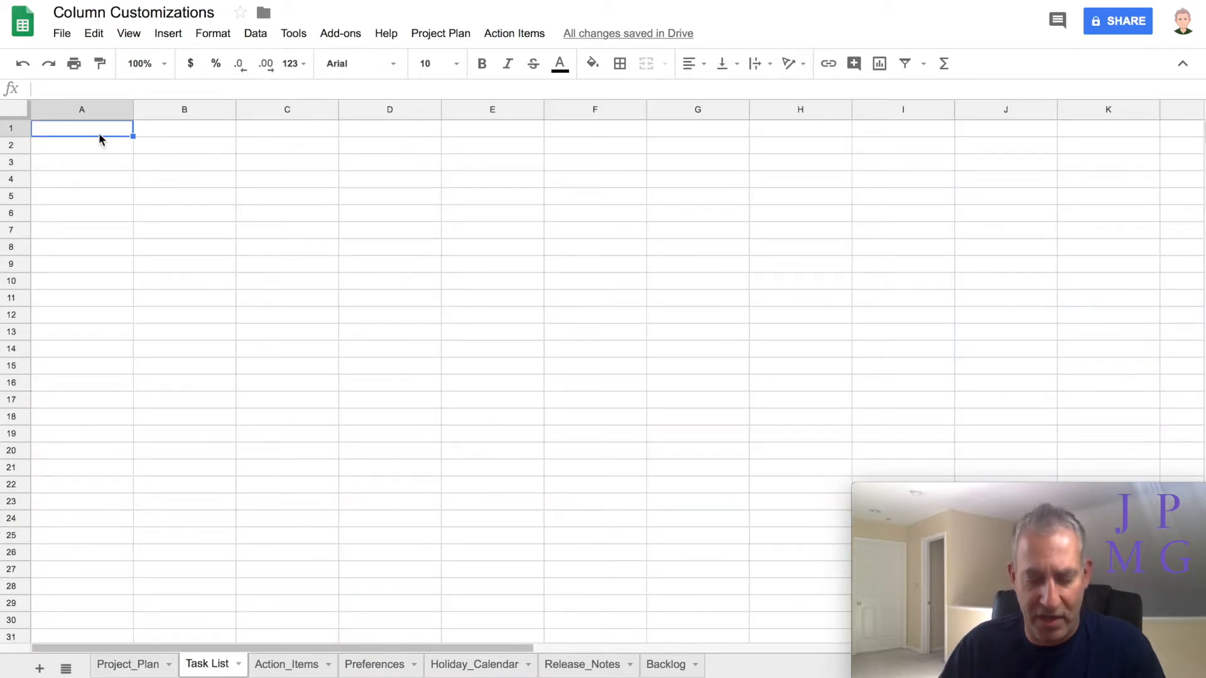
pyautogui.write('=')
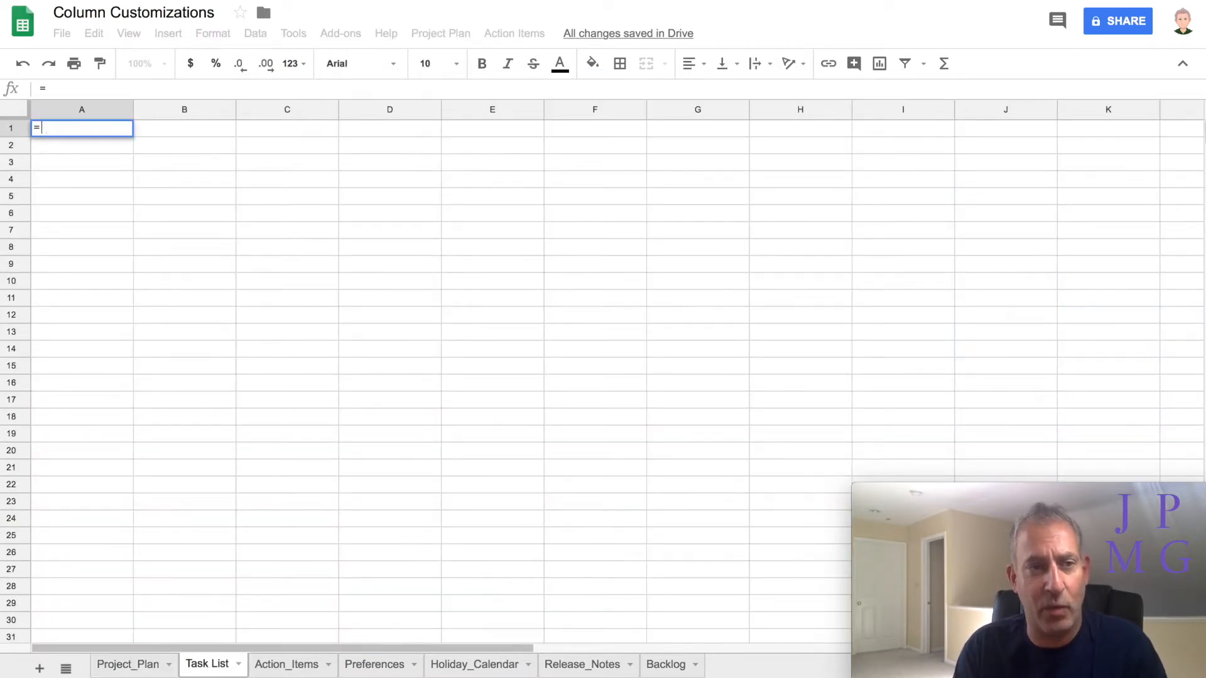
pyautogui.write('query')
pyautogui.press('Tab')
pyautogui.write('Project')
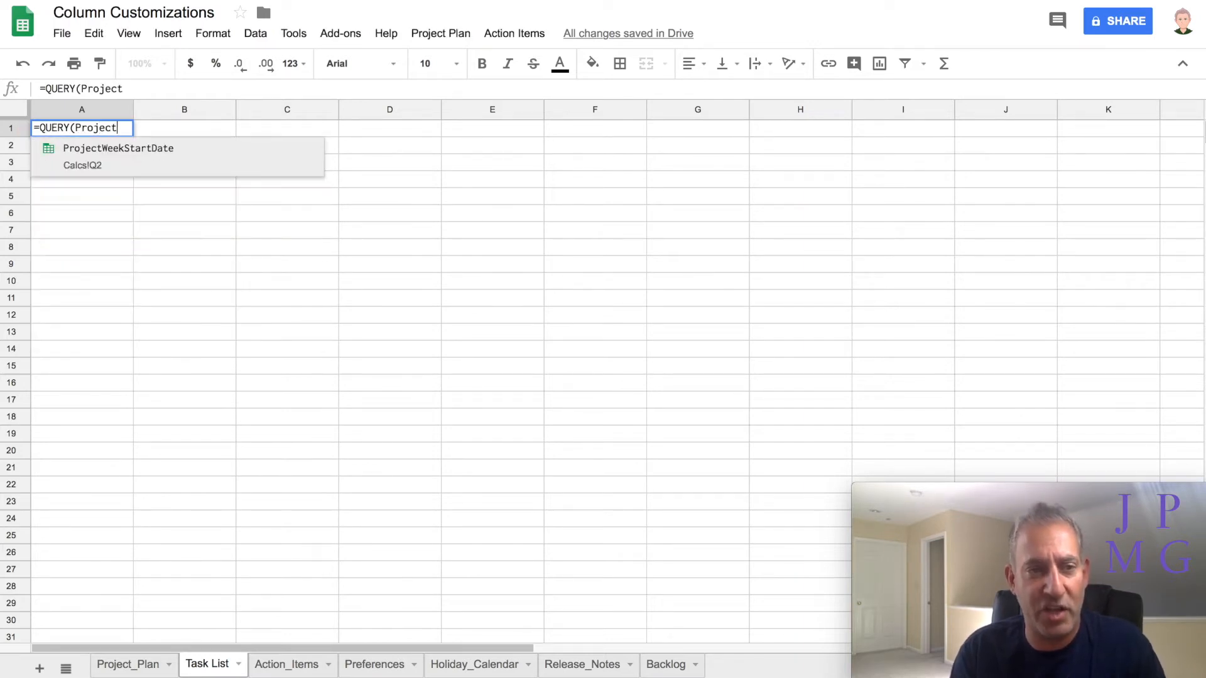
pyautogui.write('_Plan')
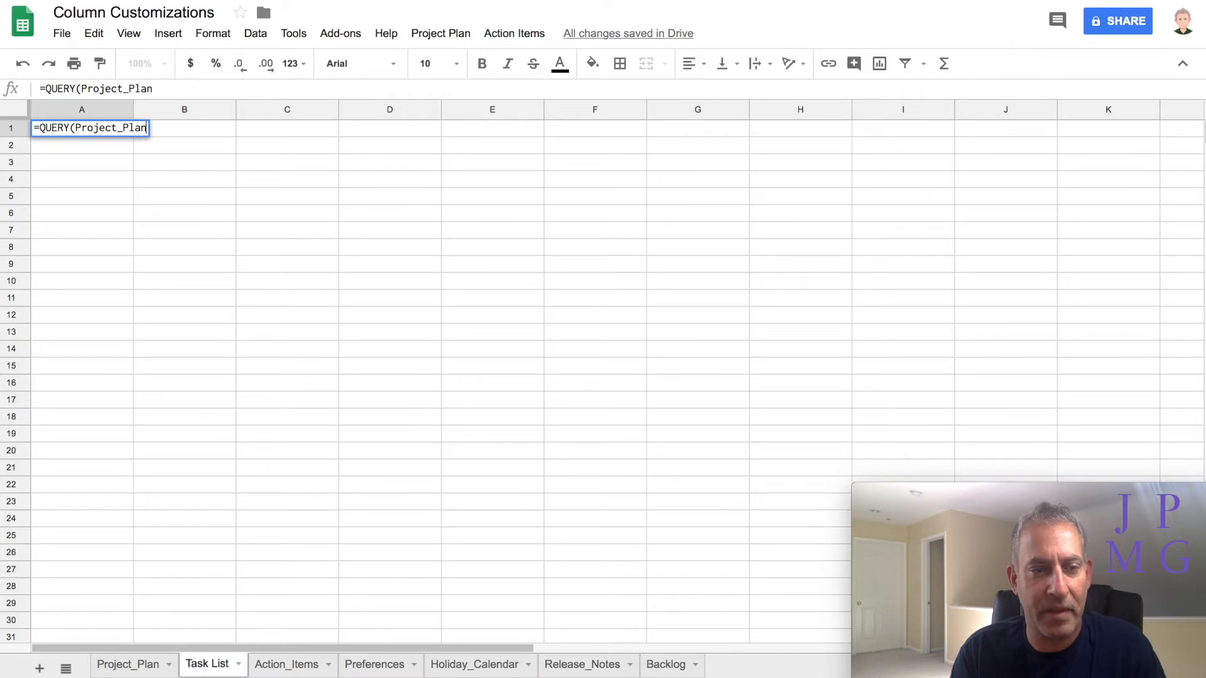
pyautogui.write('!5')
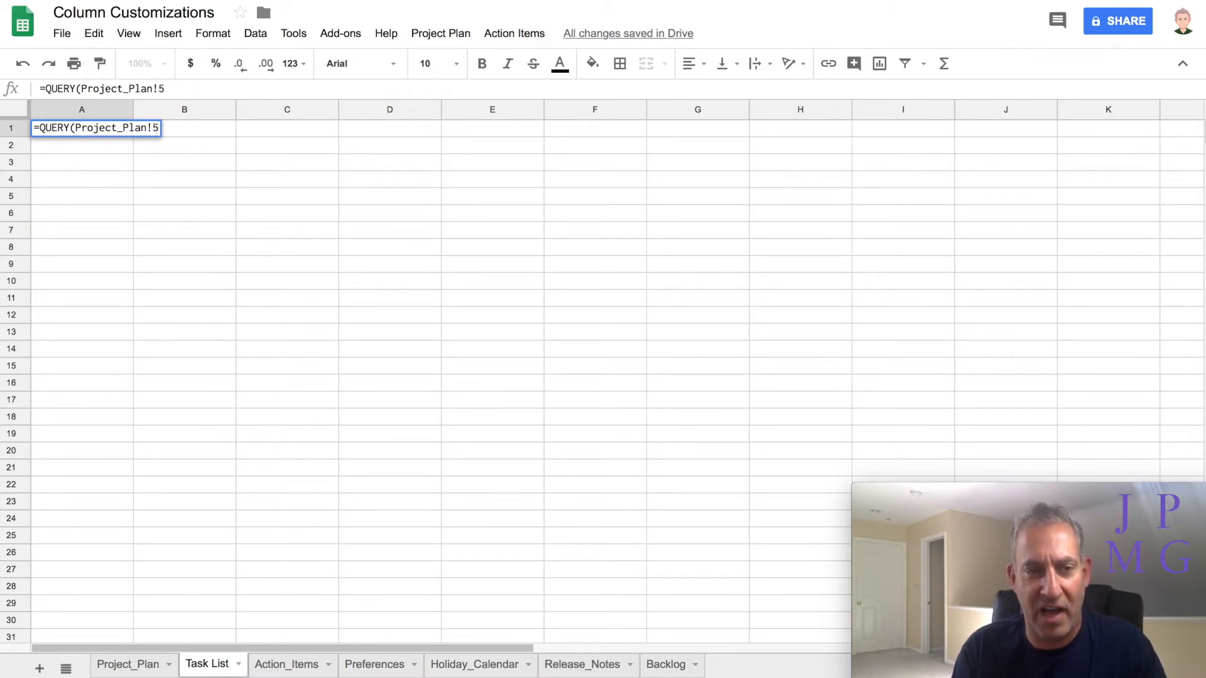
pyautogui.write(':95')
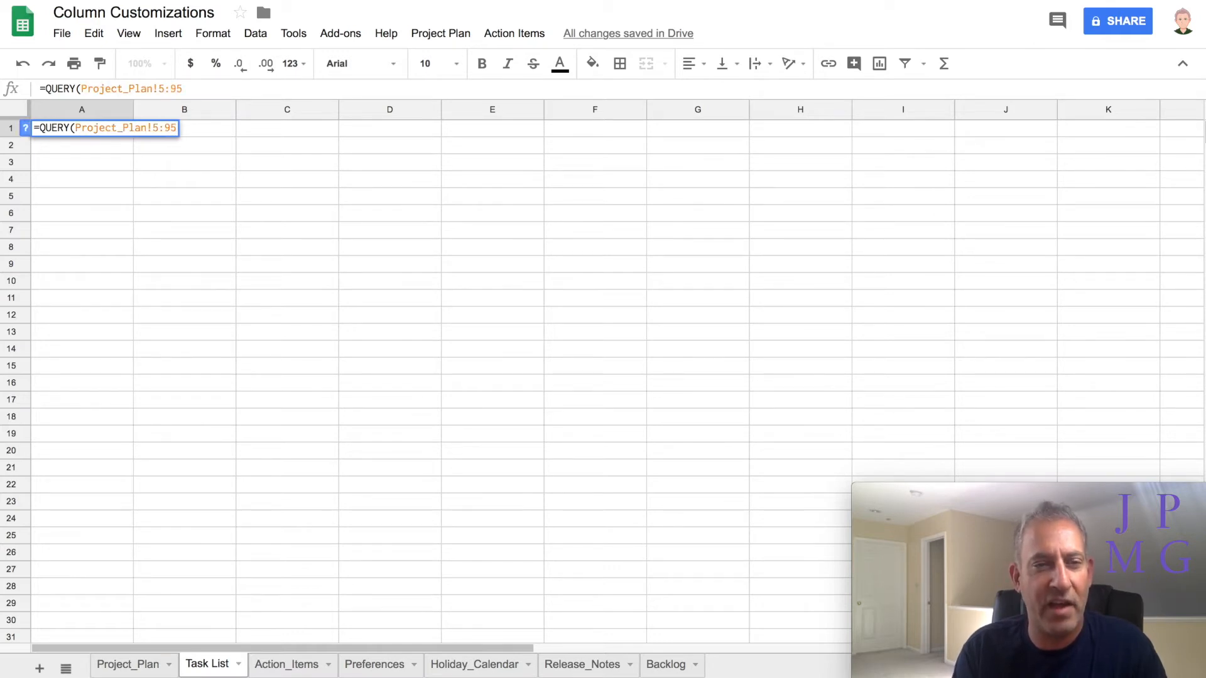
pyautogui.write(',')
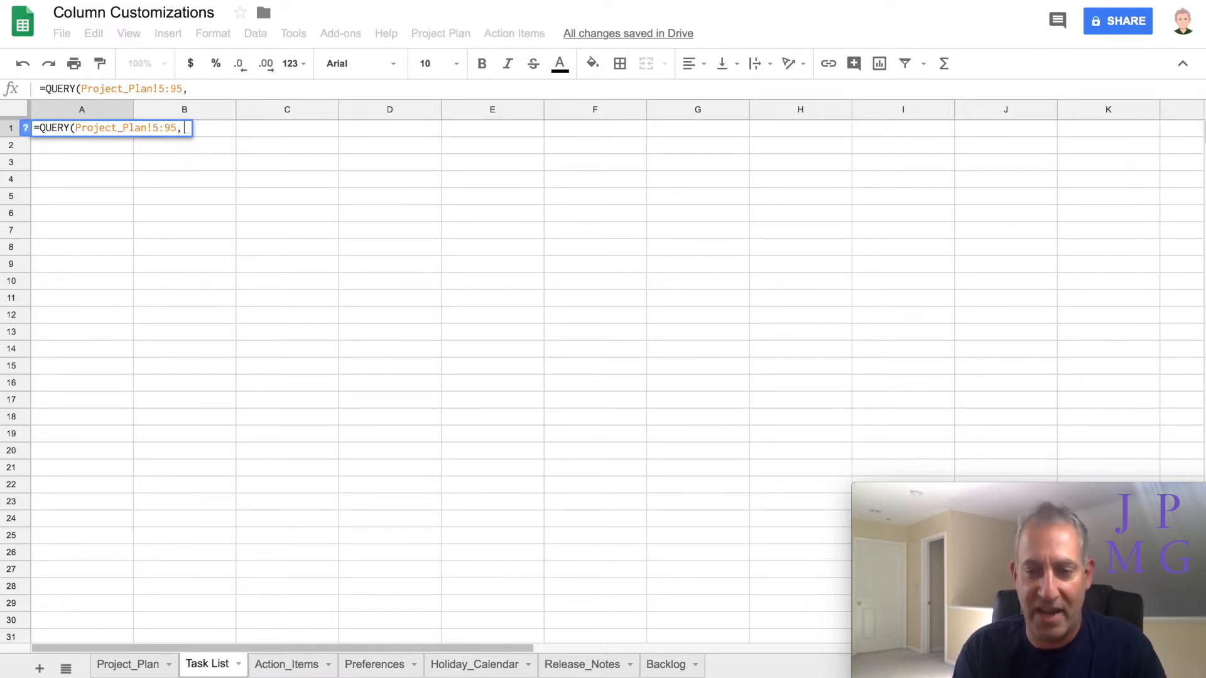
# Step: Complete the QUERY formula in A1 with the query string "SELECT M" and 1 header row
pyautogui.write('"')
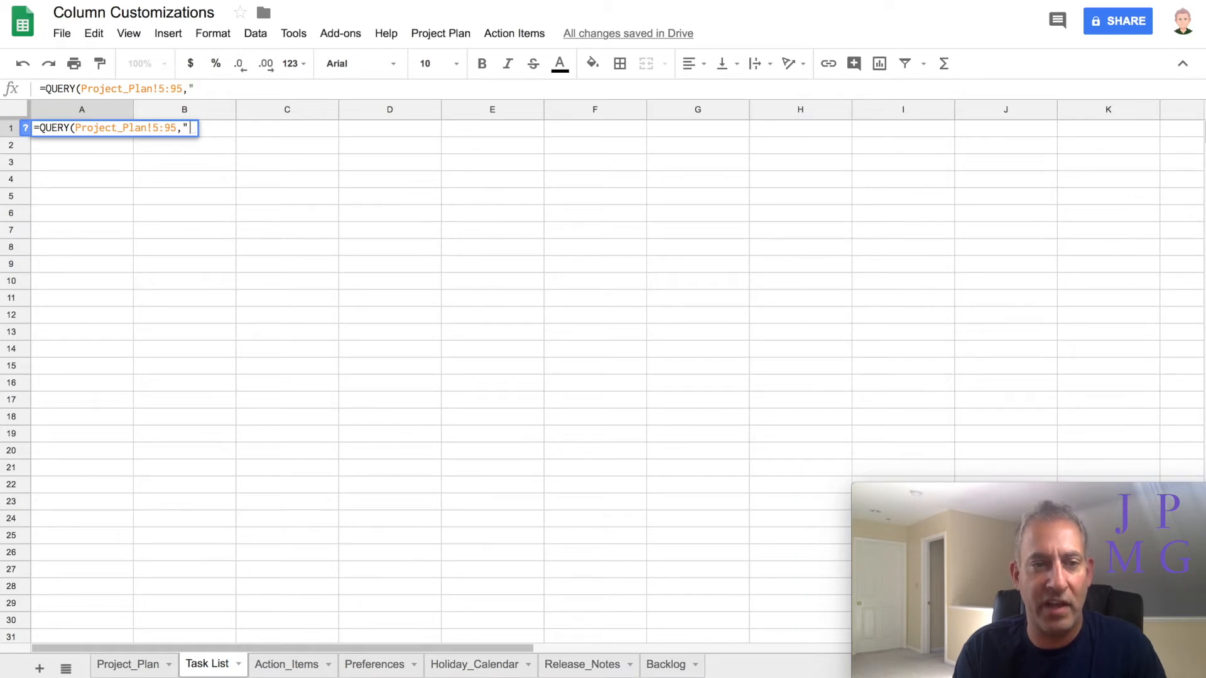
pyautogui.write('SELECT')
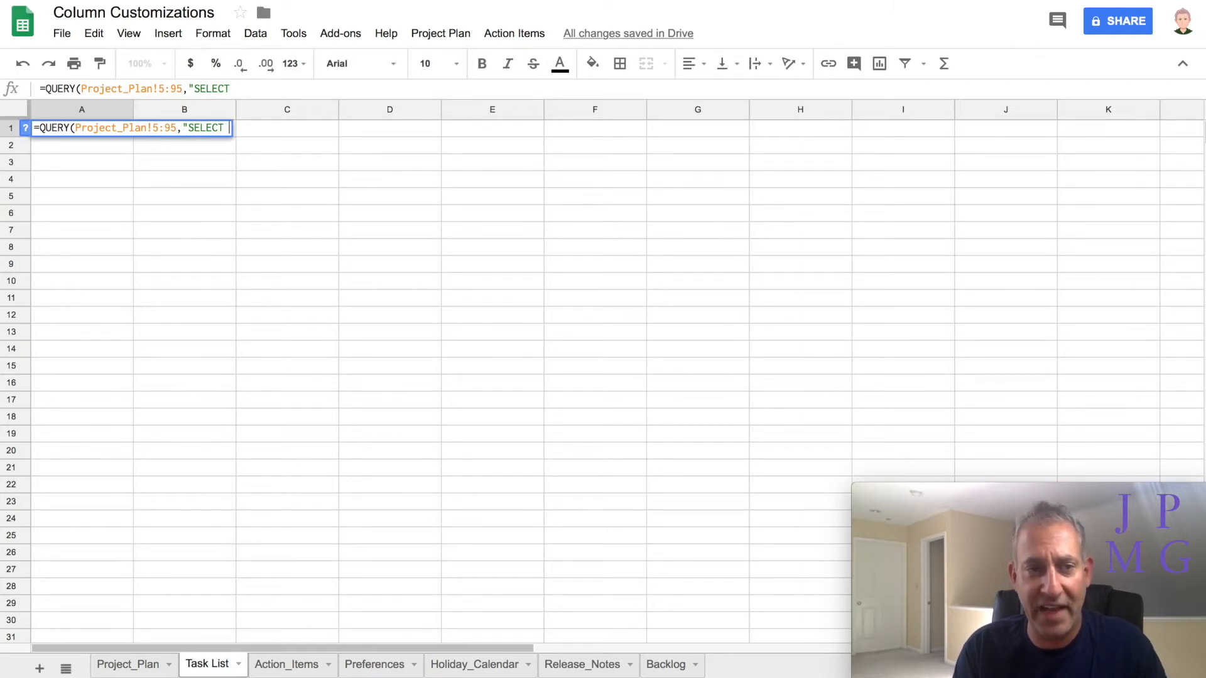
pyautogui.write(' M')
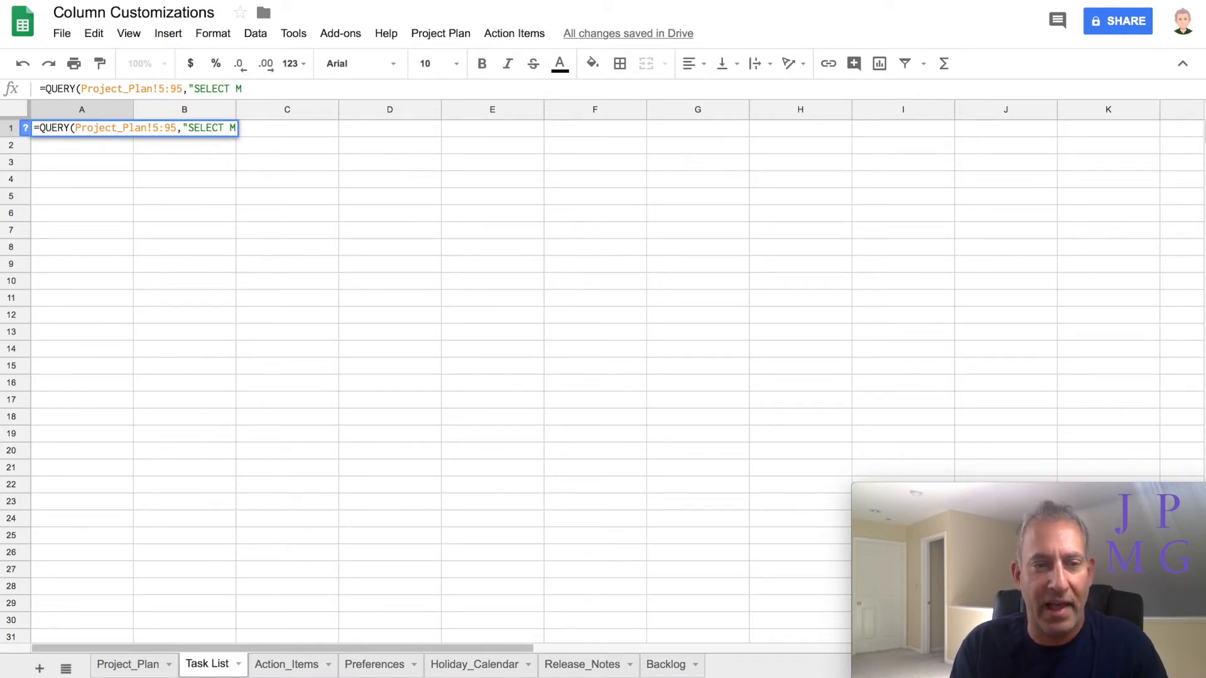
pyautogui.write('",')
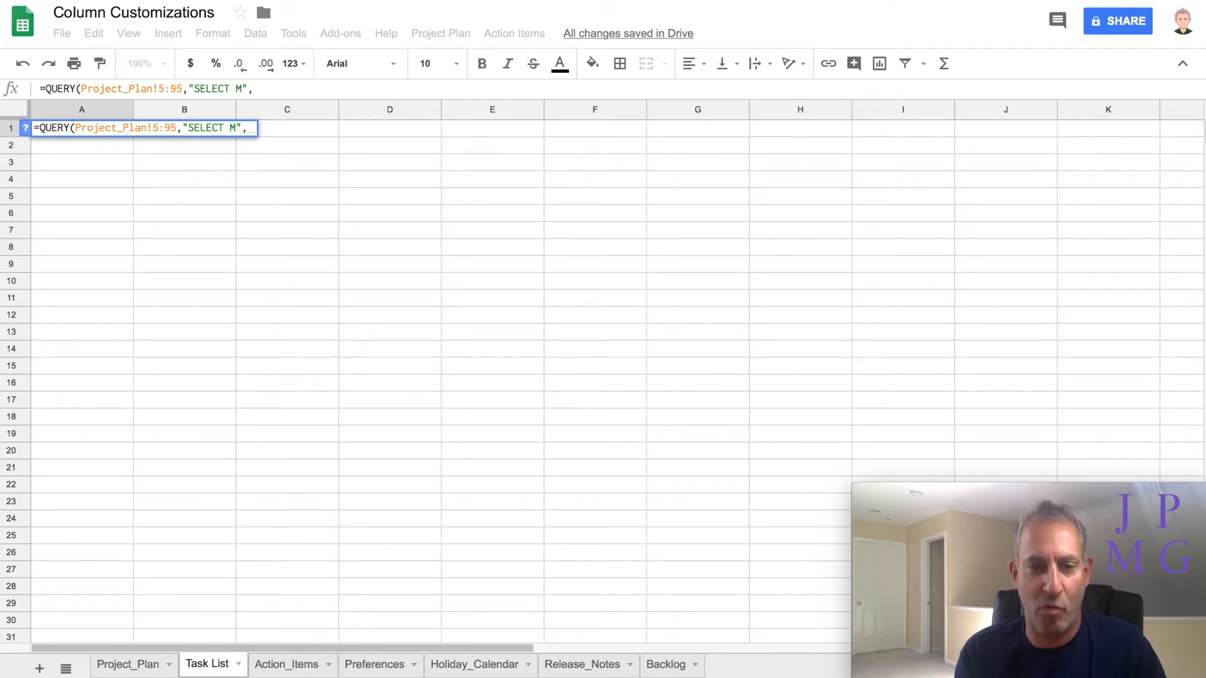
pyautogui.write('1')
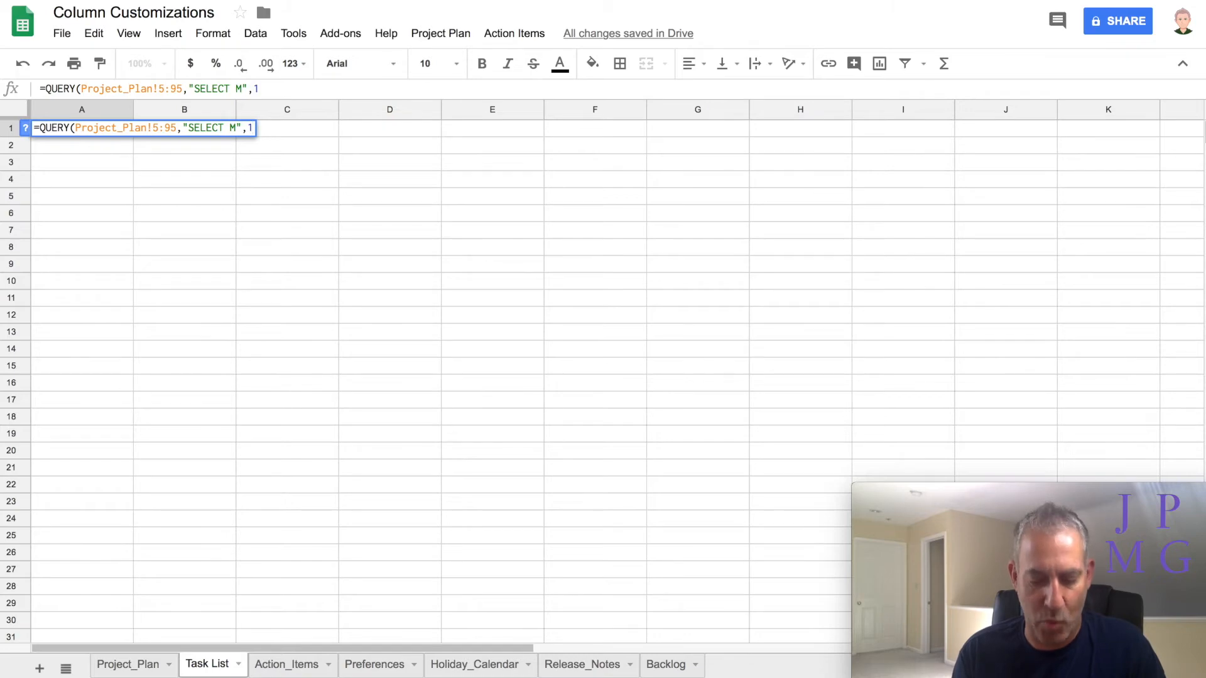
pyautogui.write(')')
pyautogui.press('Return')
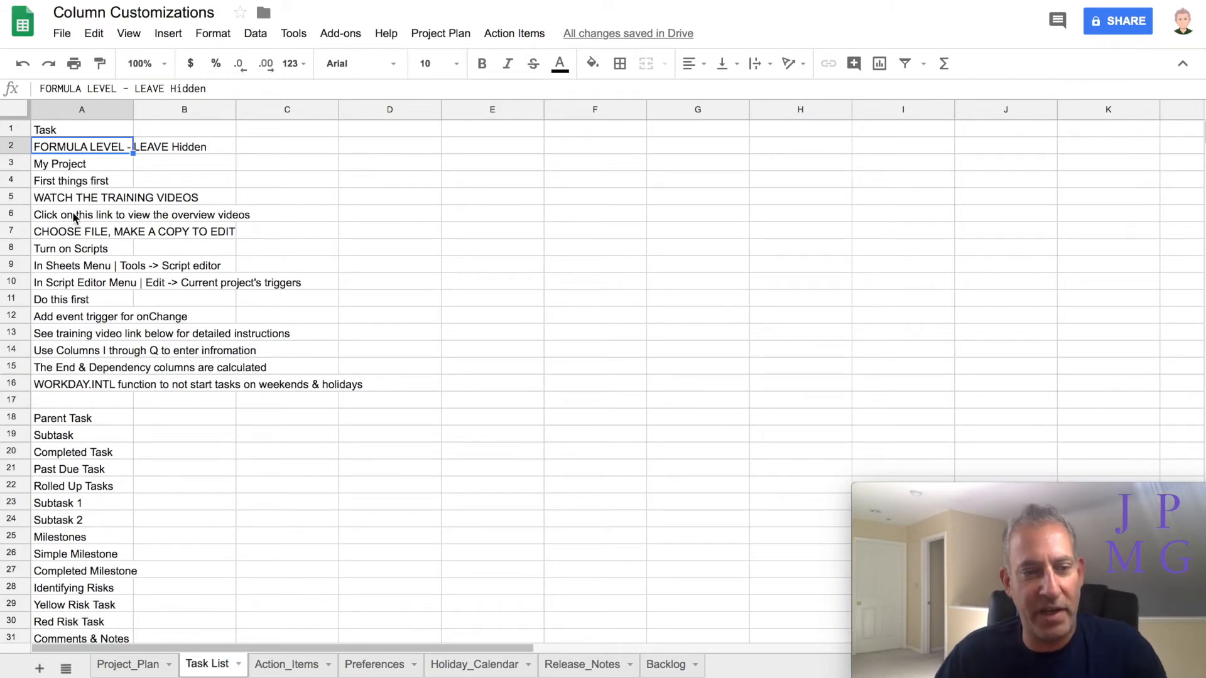
# Step: Look over the imported task list and make row 1 of the Task List sheet bold
pyautogui.scroll(-6, 62, 314)
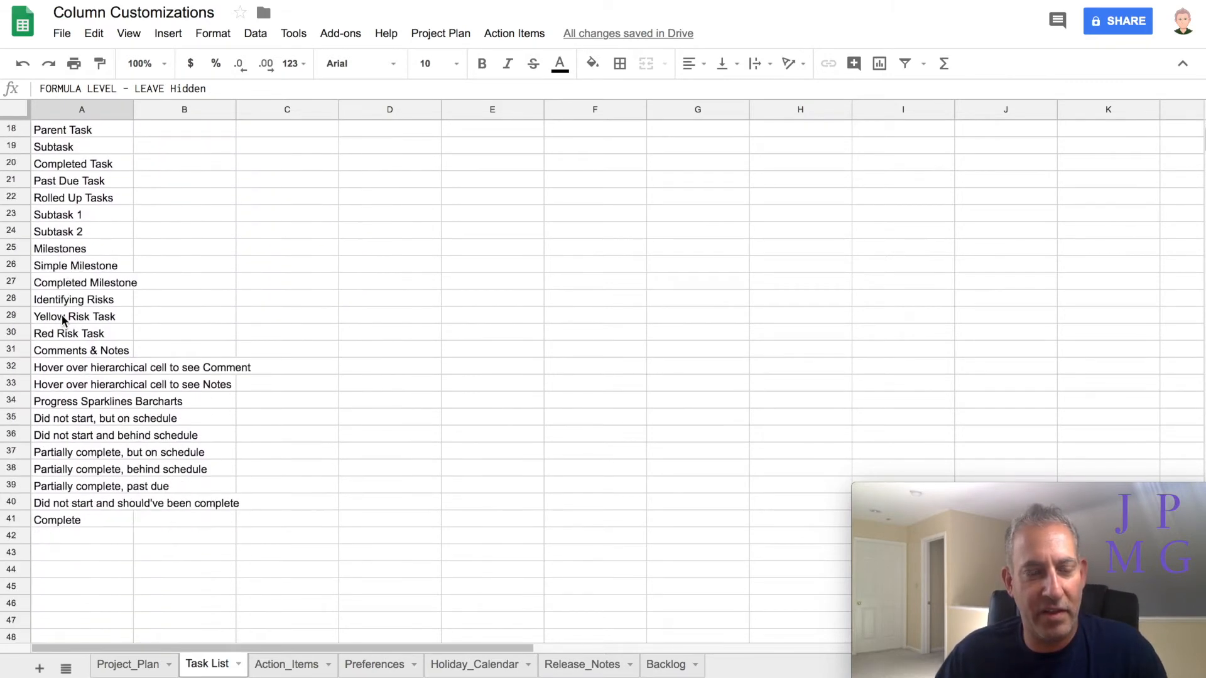
pyautogui.scroll(6, 62, 314)
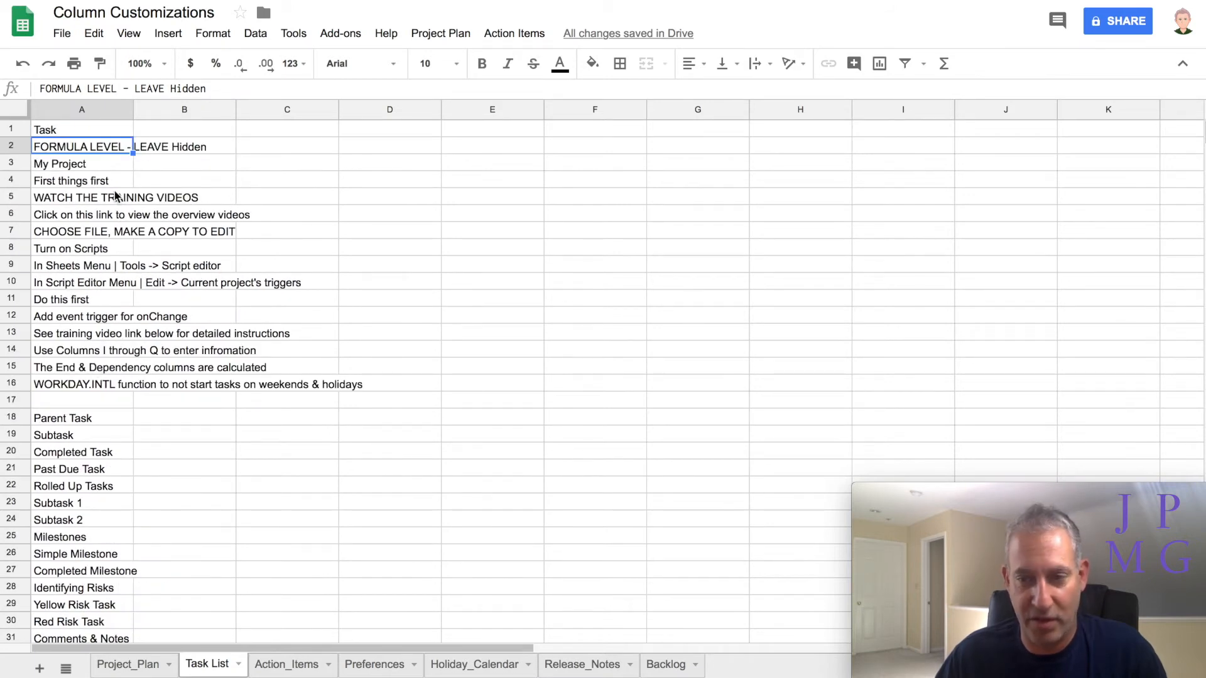
pyautogui.scroll(-20, 114, 196)
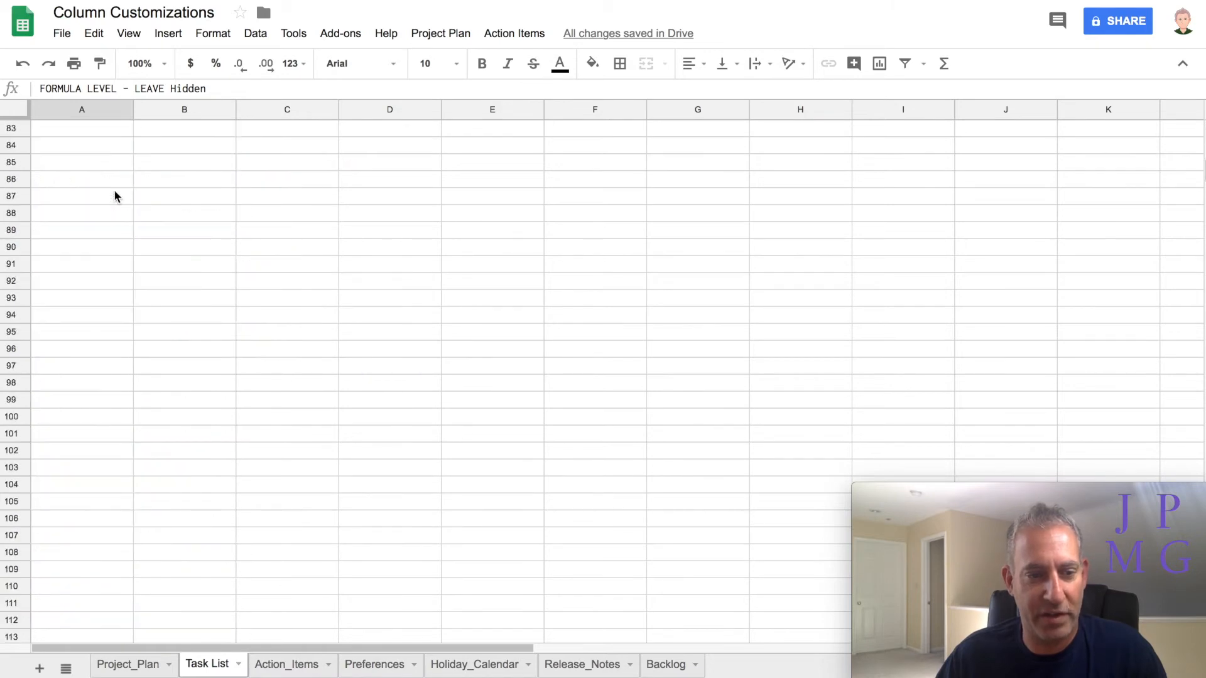
pyautogui.scroll(20, 115, 196)
pyautogui.scroll(4, 115, 196)
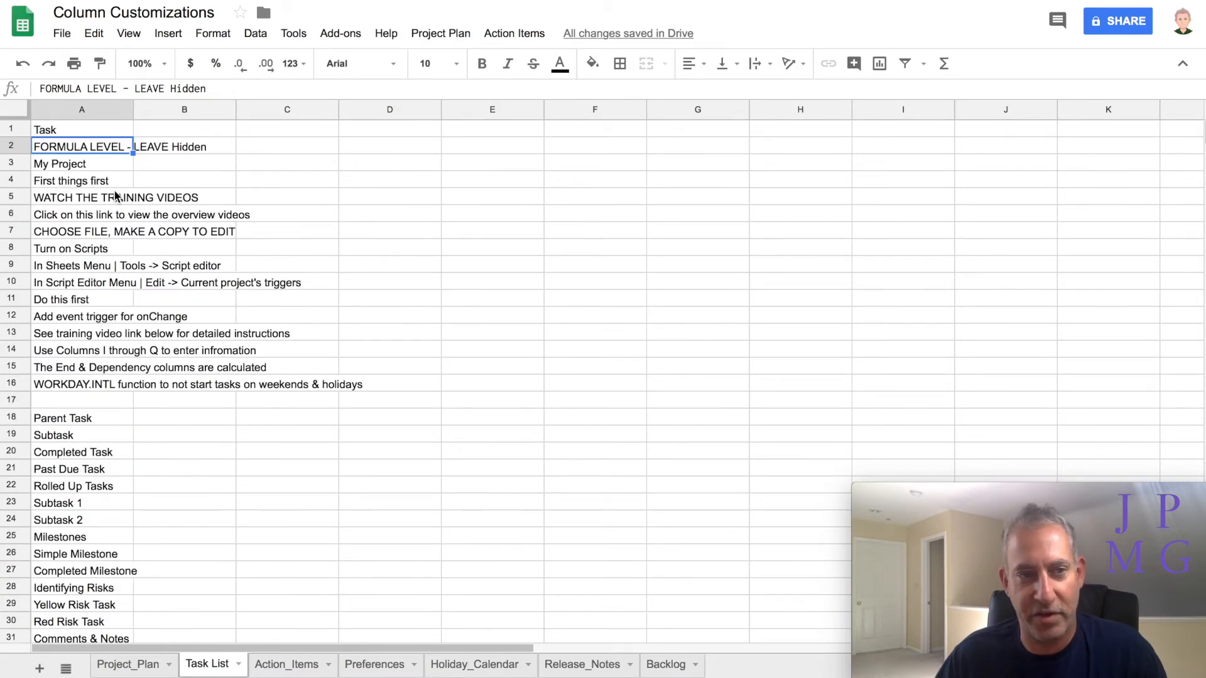
pyautogui.click(10, 128)
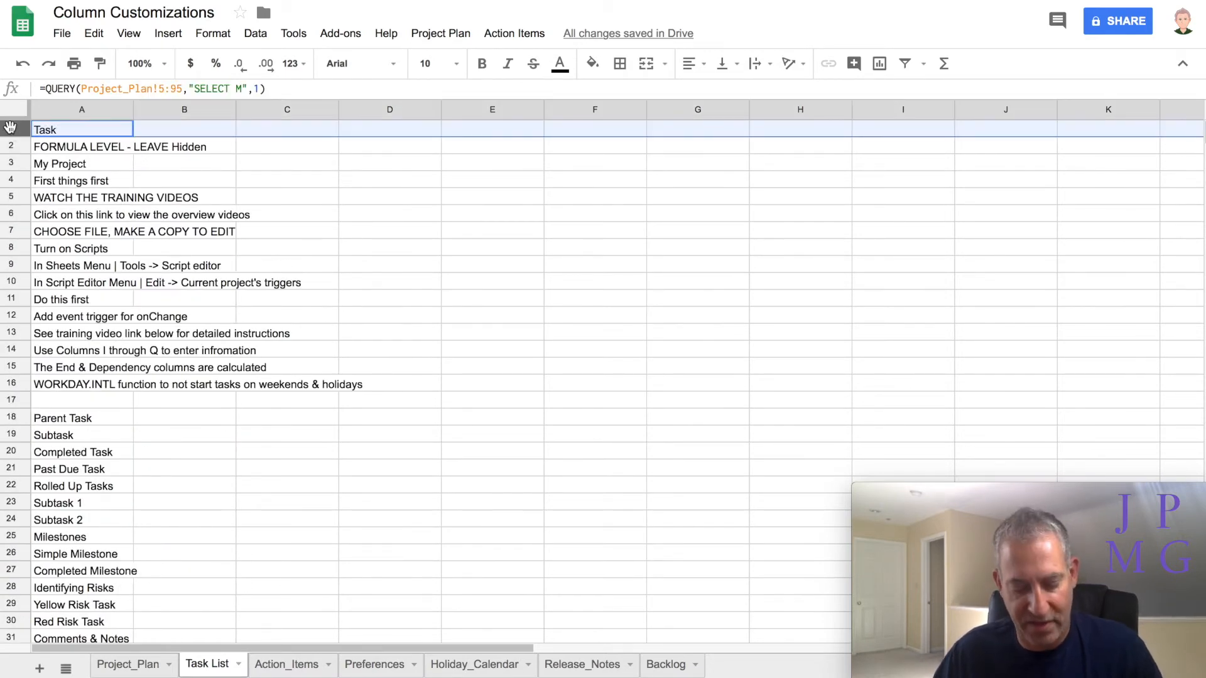
pyautogui.hotkey('ctrl', 'b')
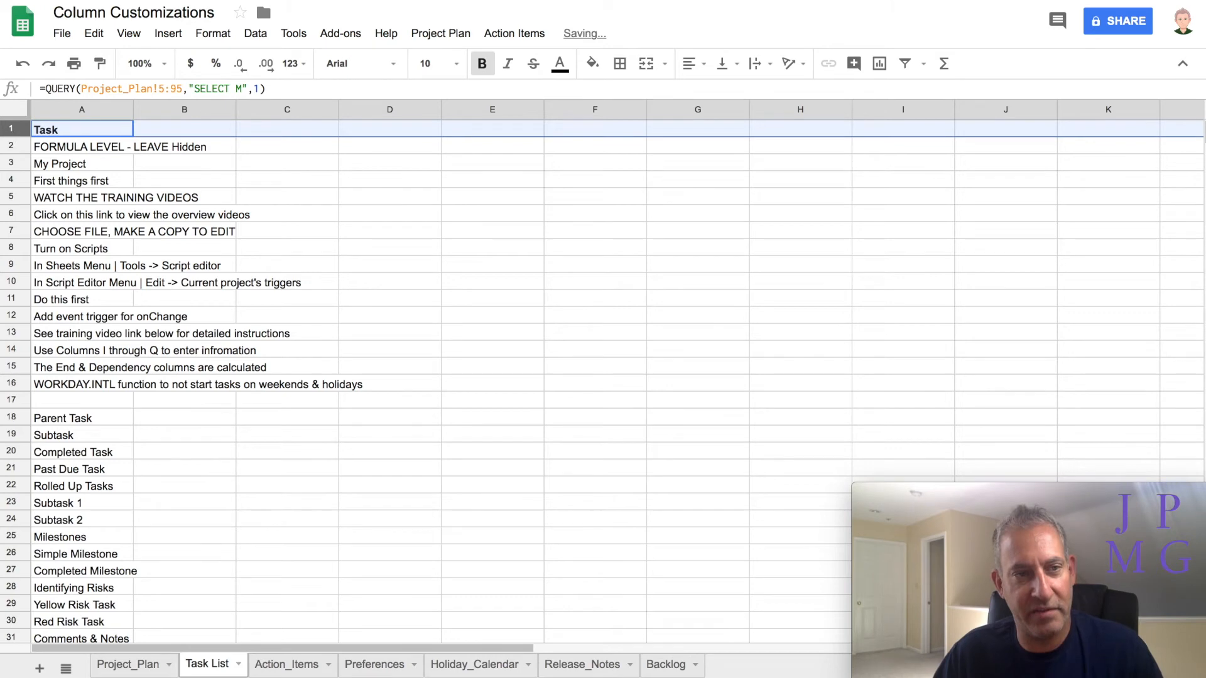
# Step: Check the Project_Plan columns and change the query string in A1 of Task List to "SELECT H, L, M, N, O, P"
pyautogui.click(69, 150)
pyautogui.click(71, 131)
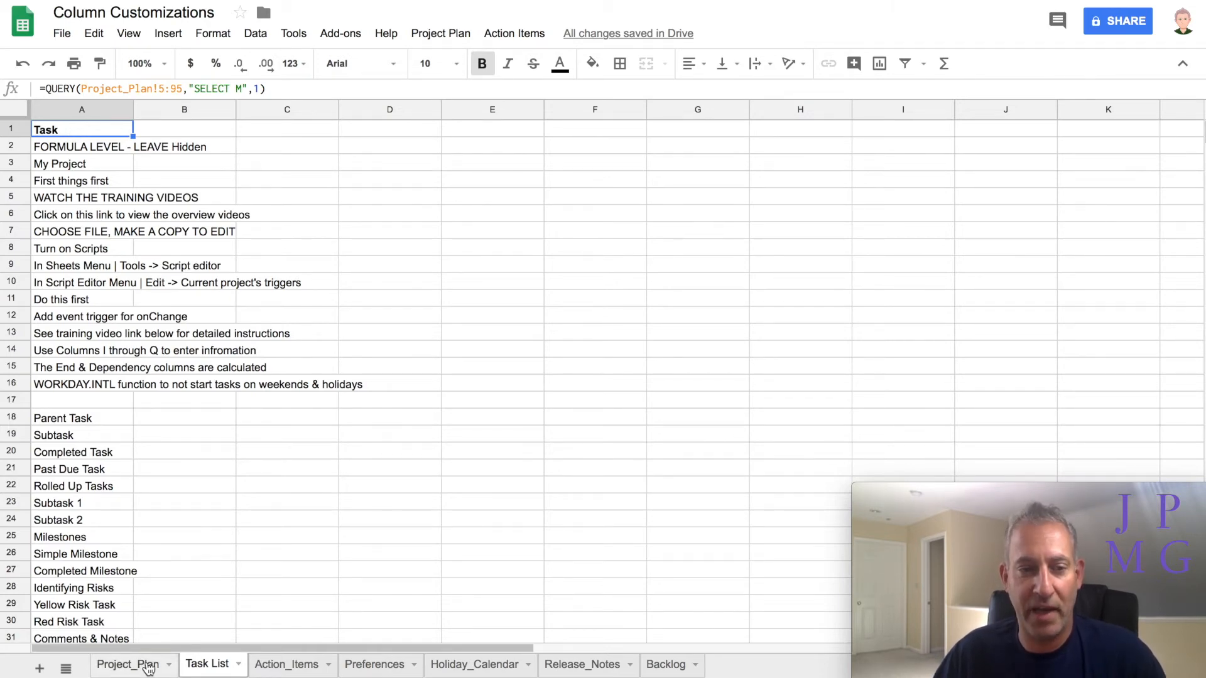
pyautogui.click(127, 665)
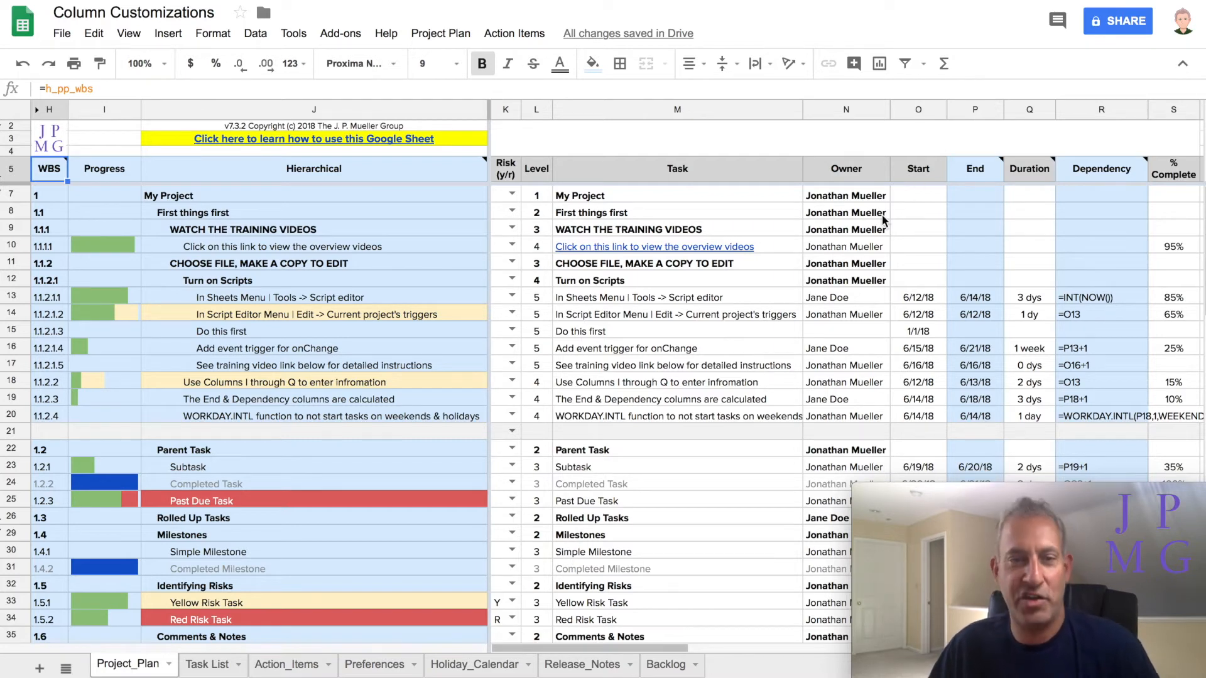
pyautogui.click(220, 665)
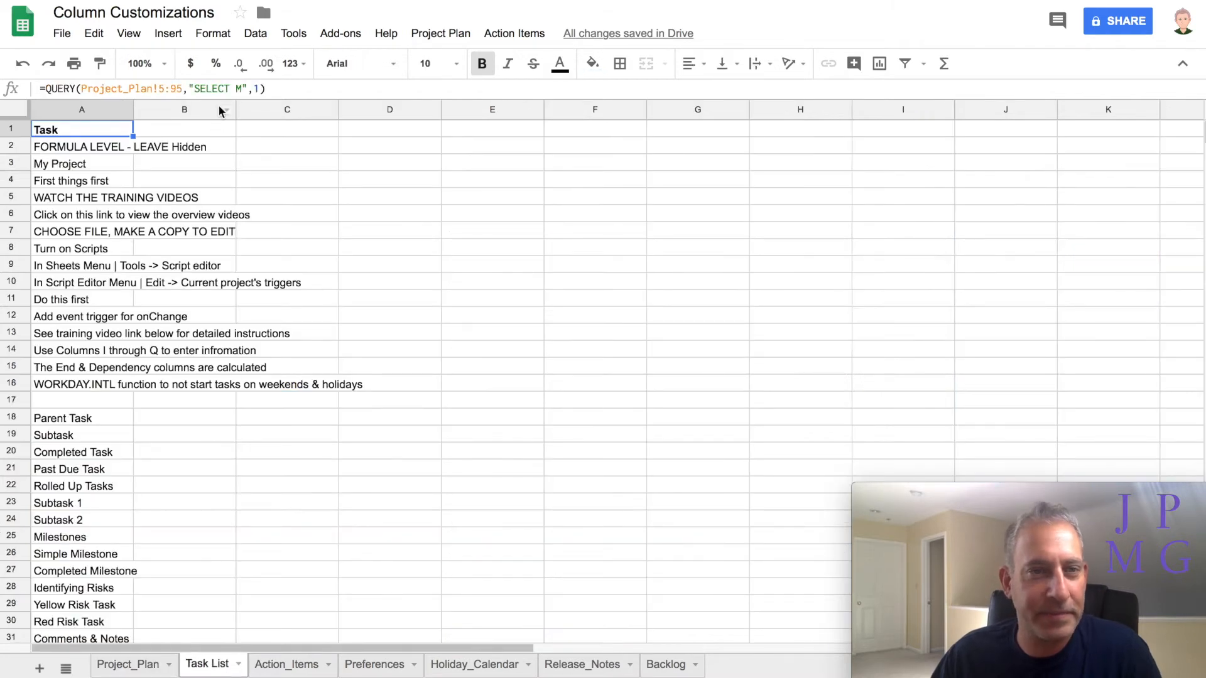
pyautogui.click(243, 88)
pyautogui.press('BackSpace')
pyautogui.write('H')
pyautogui.write(', L, ')
pyautogui.write('M, N,')
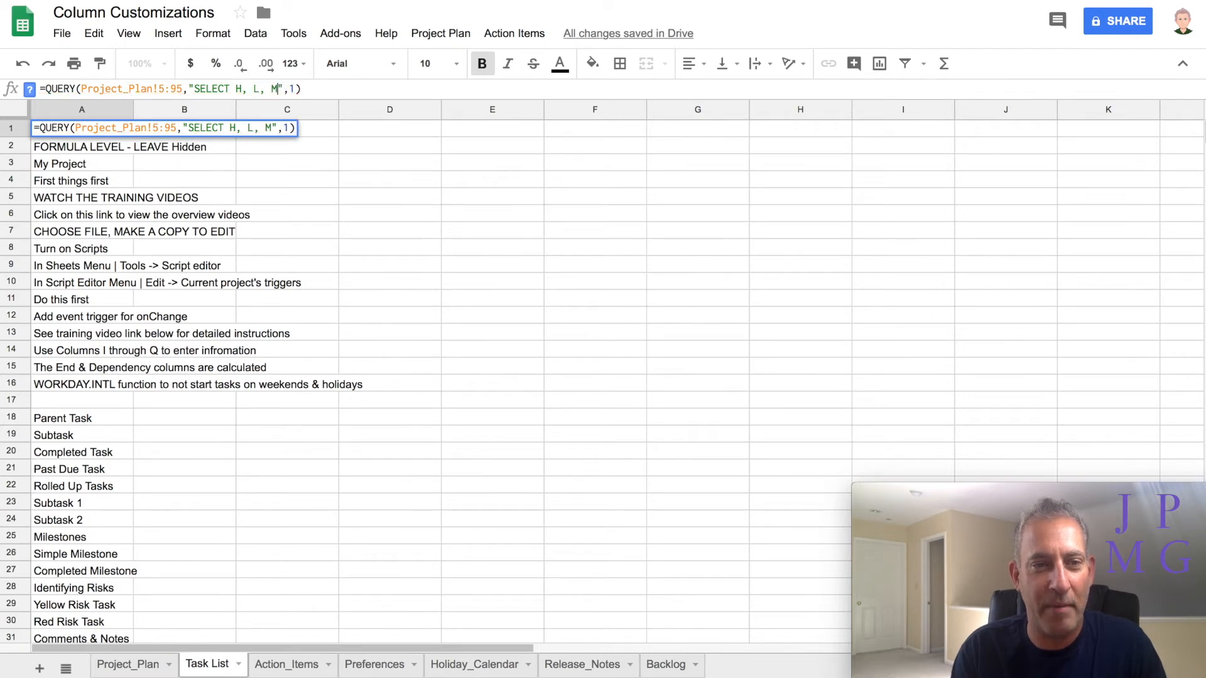
pyautogui.write(' O, P')
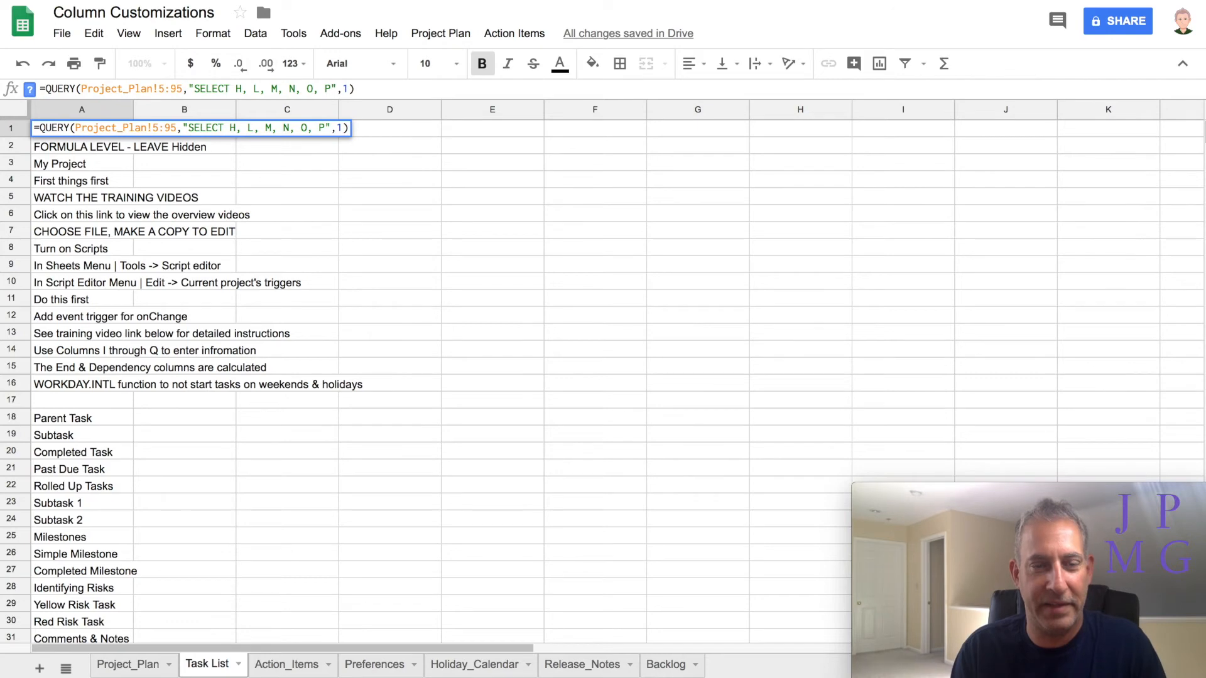
pyautogui.press('Return')
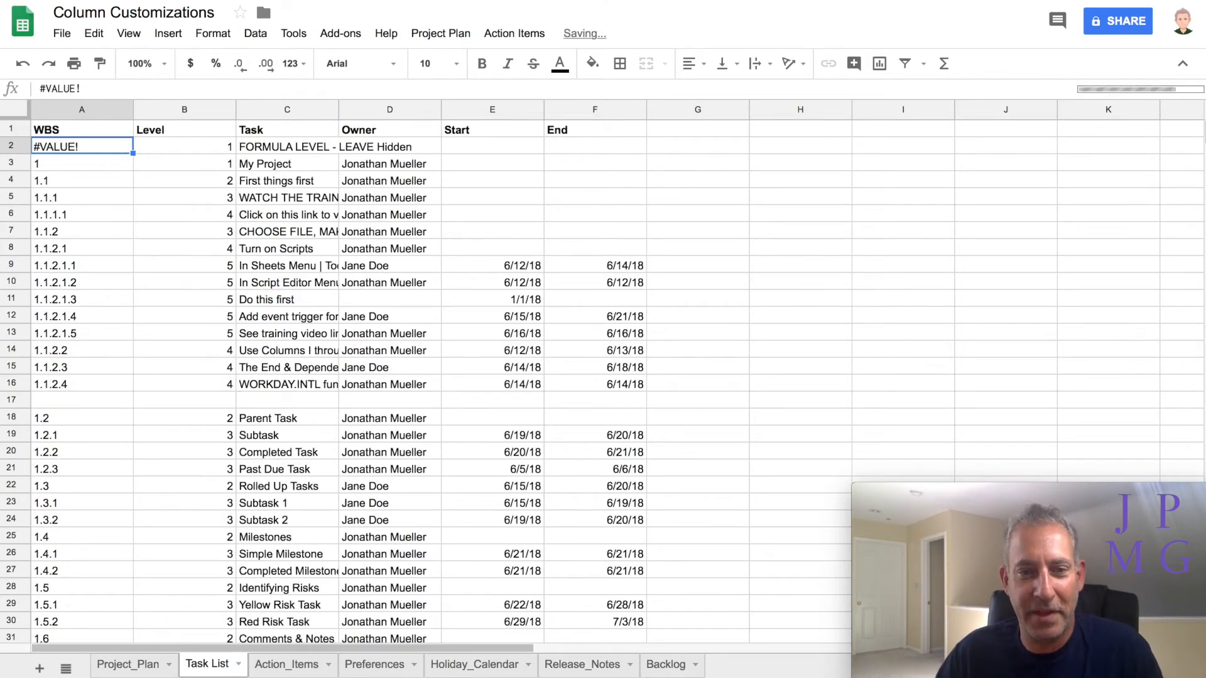
# Step: Look over the imported rows and add the condition "WHERE O is not null" to the end of the A1 query string
pyautogui.scroll(-1, 359, 402)
pyautogui.scroll(-4, 360, 406)
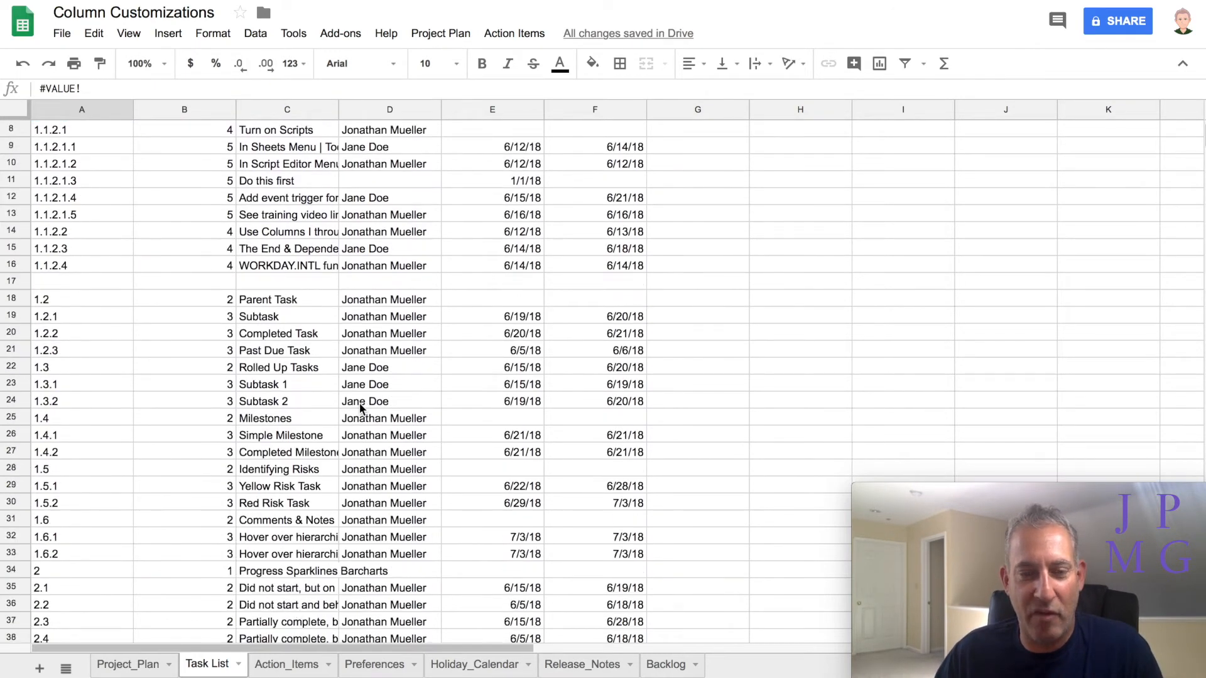
pyautogui.scroll(5, 359, 406)
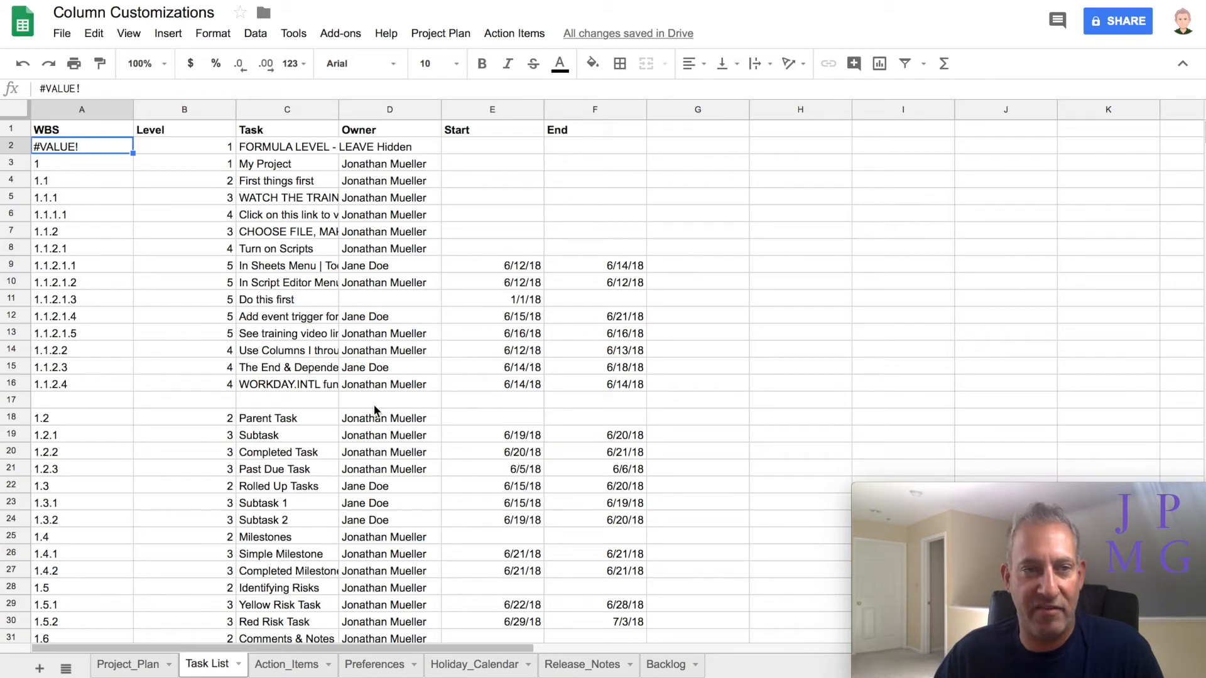
pyautogui.click(113, 128)
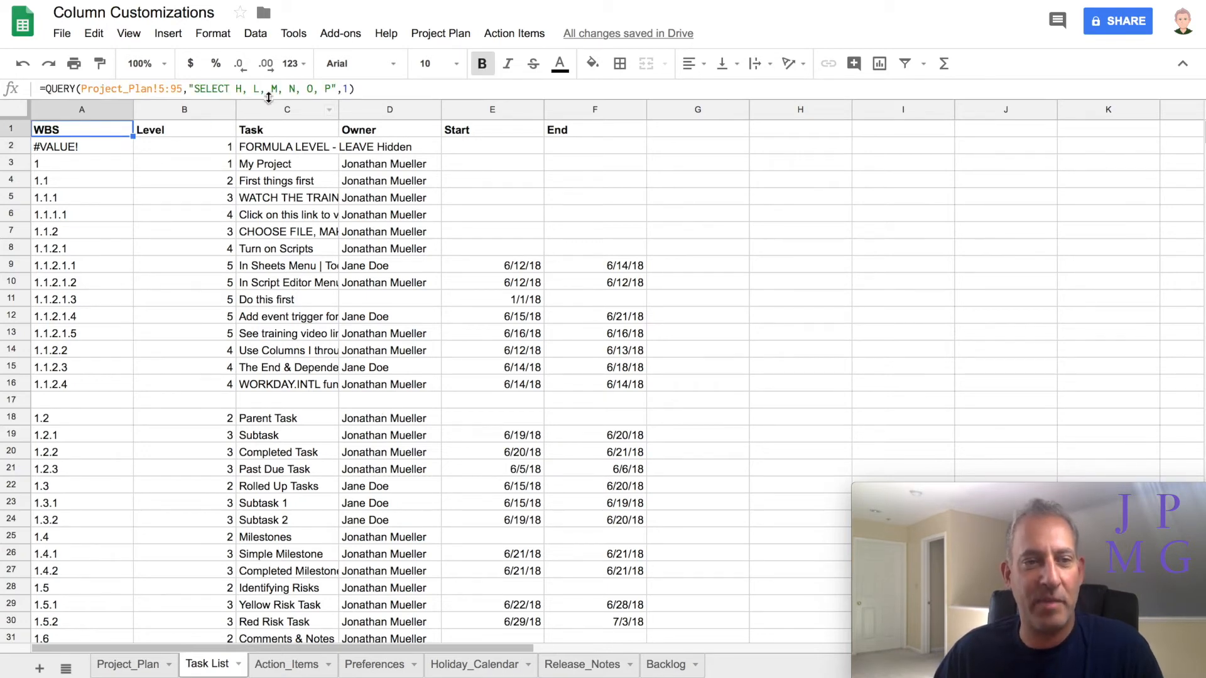
pyautogui.click(332, 88)
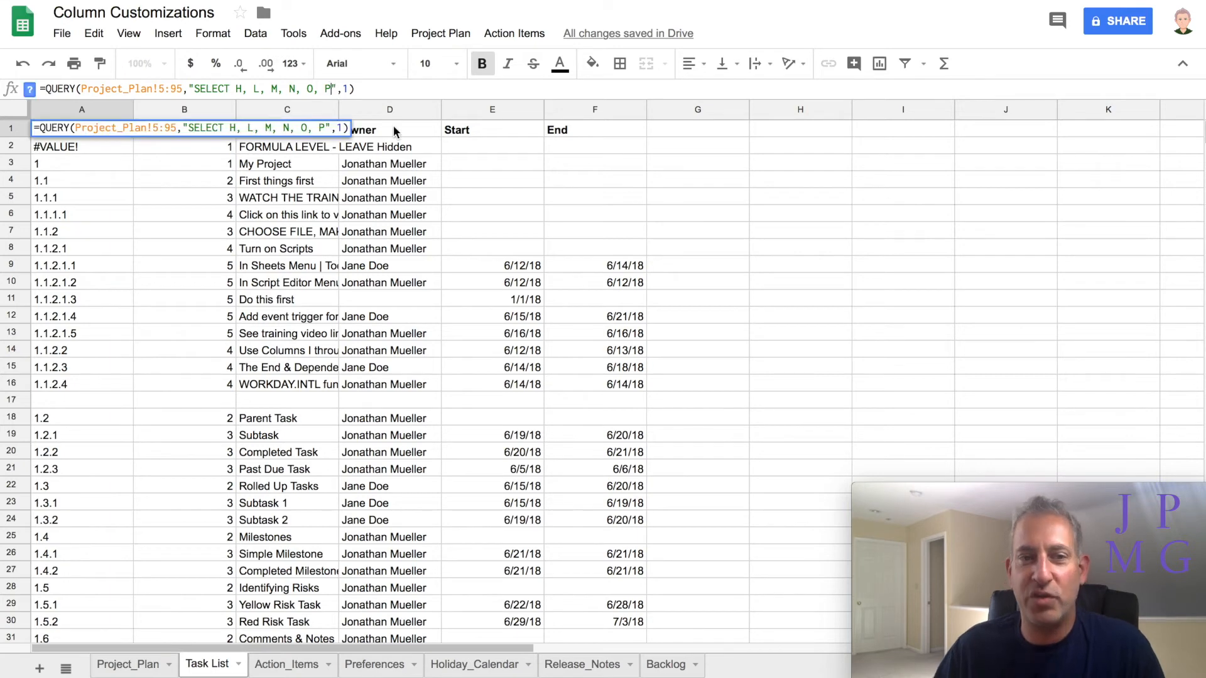
pyautogui.write('WHERE')
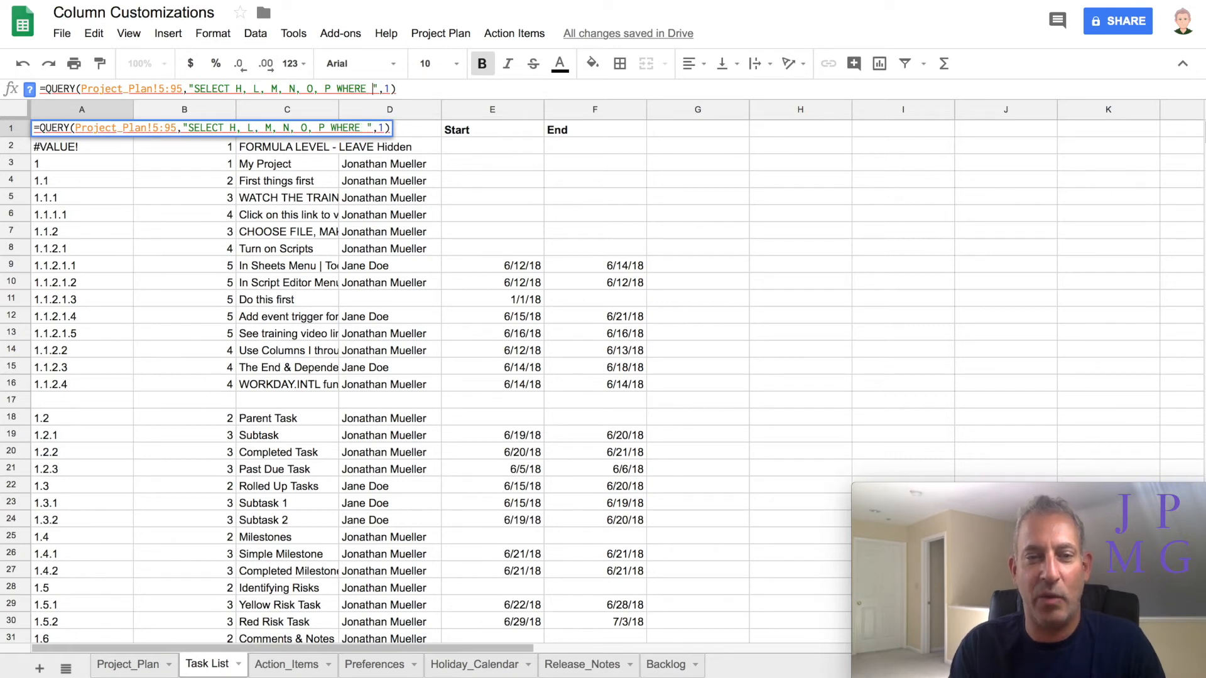
pyautogui.write(' O is not null')
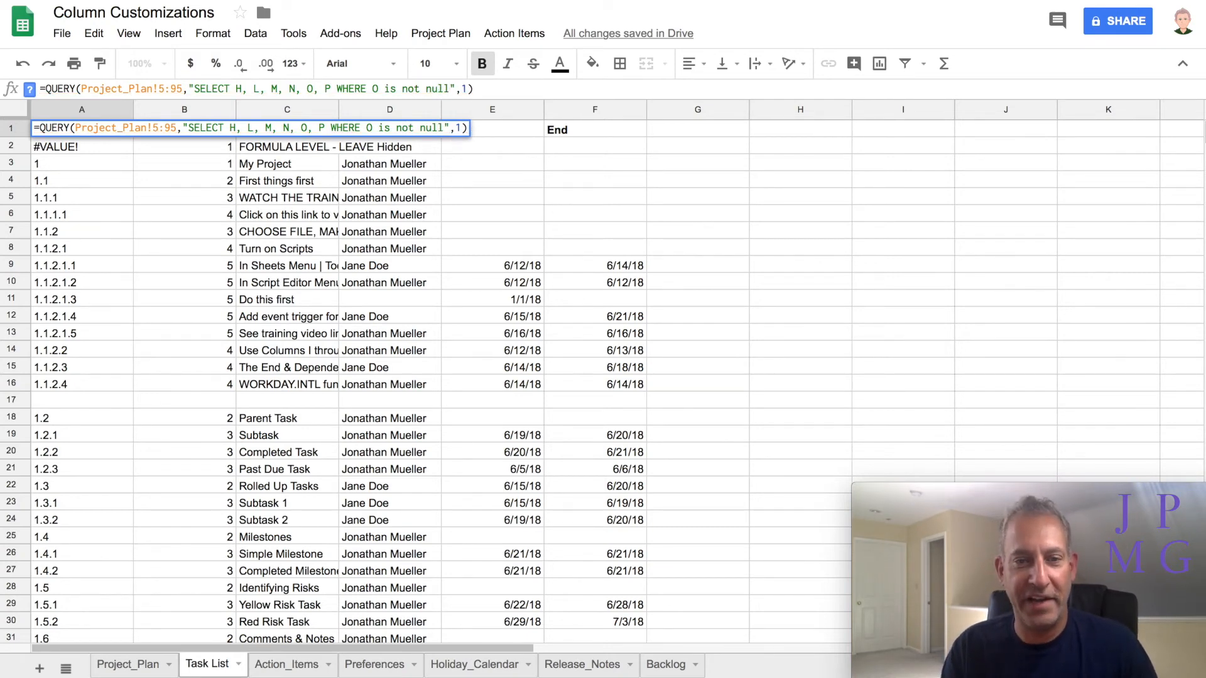
pyautogui.press('Return')
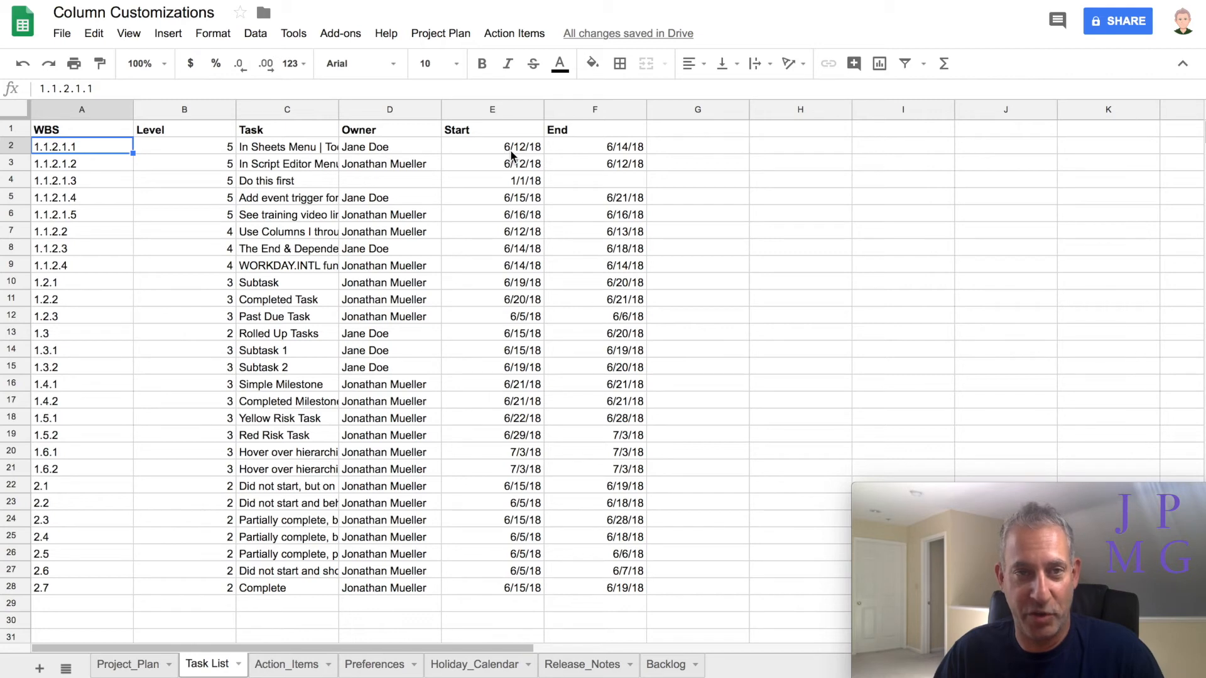
# Step: Sort the query results by start date by appending "ORDER BY todate(O)" to the query string in A1
pyautogui.click(115, 129)
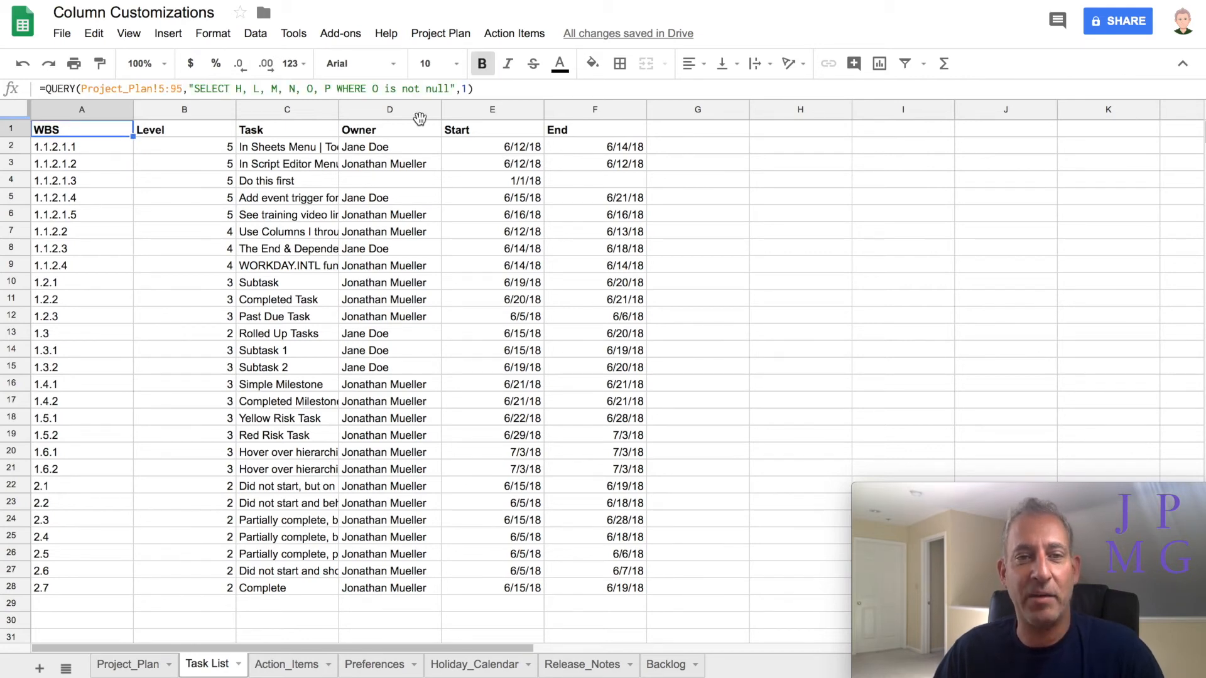
pyautogui.click(452, 88)
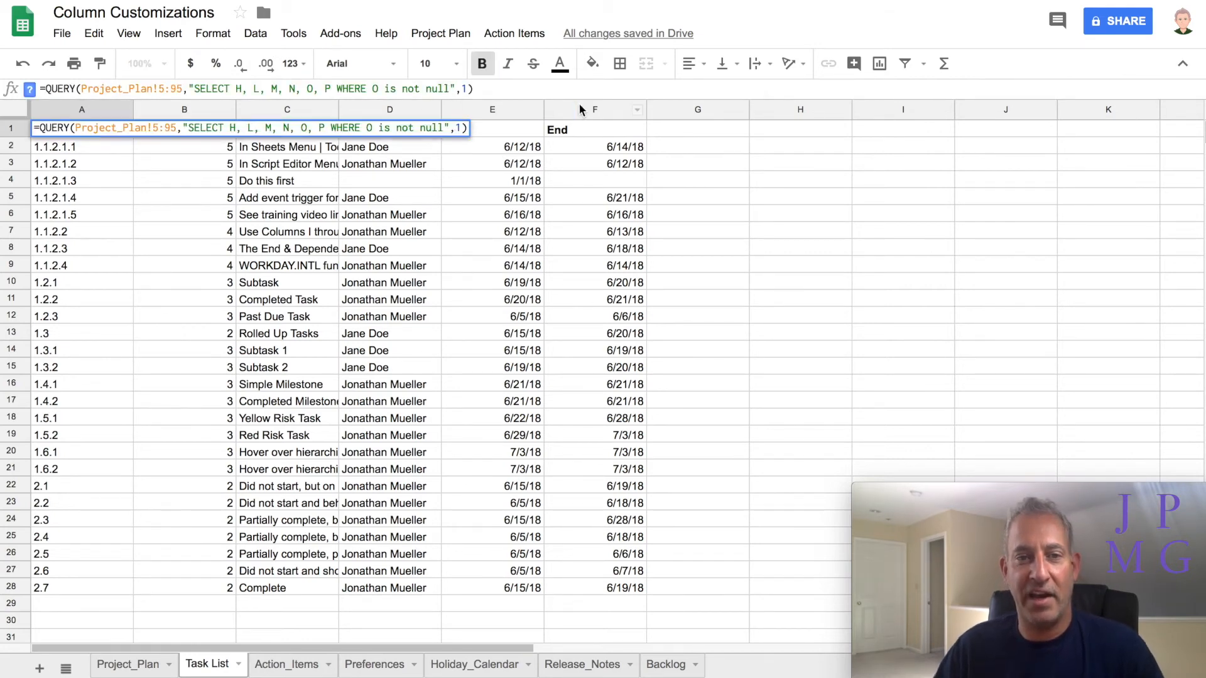
pyautogui.write('ORDER BY ')
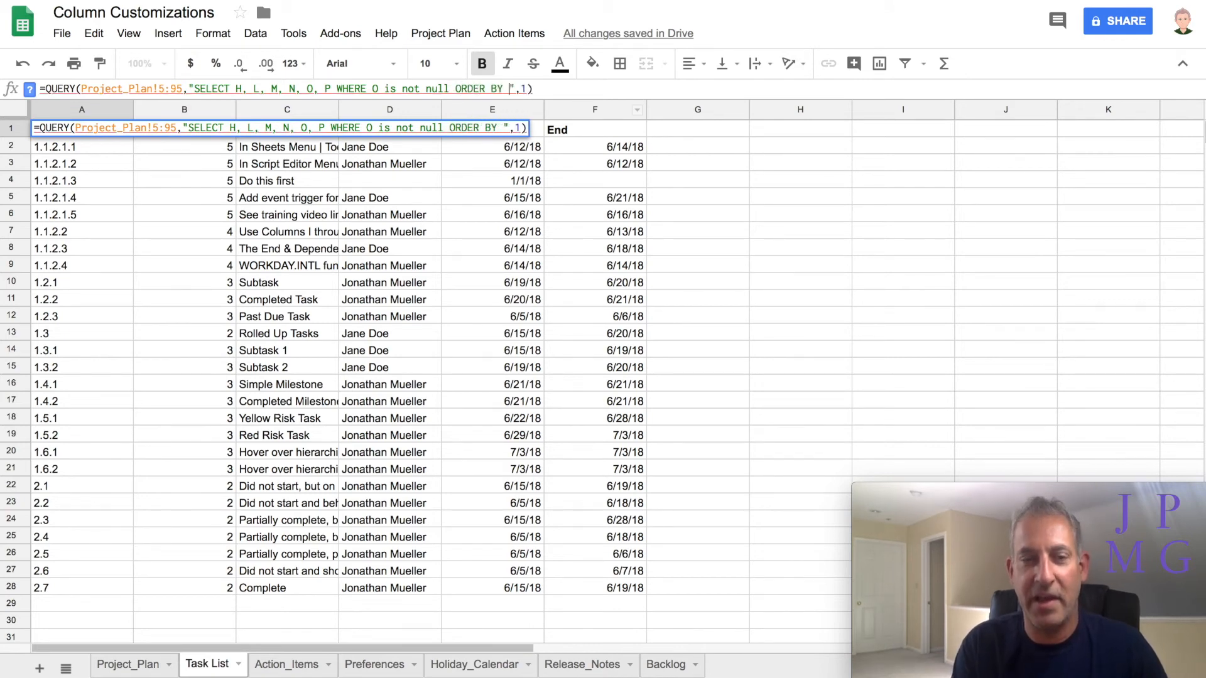
pyautogui.write('O')
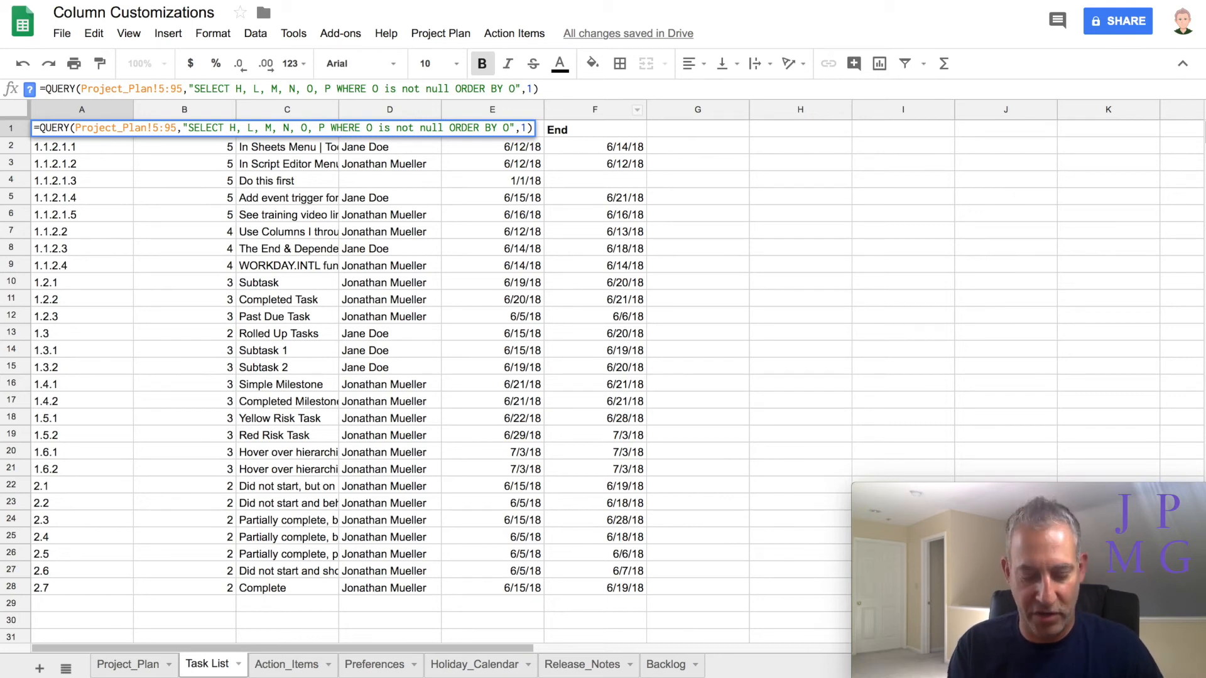
pyautogui.press('Left')
pyautogui.write('todate(')
pyautogui.press('Right')
pyautogui.write(')')
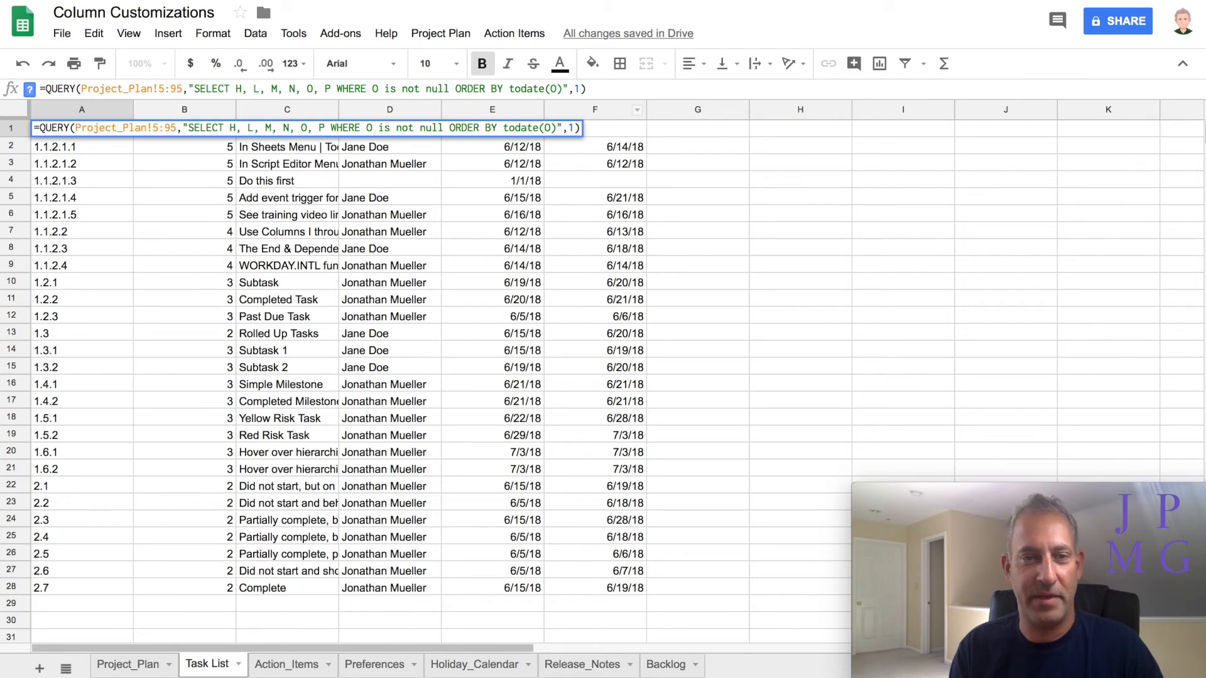
pyautogui.press('Return')
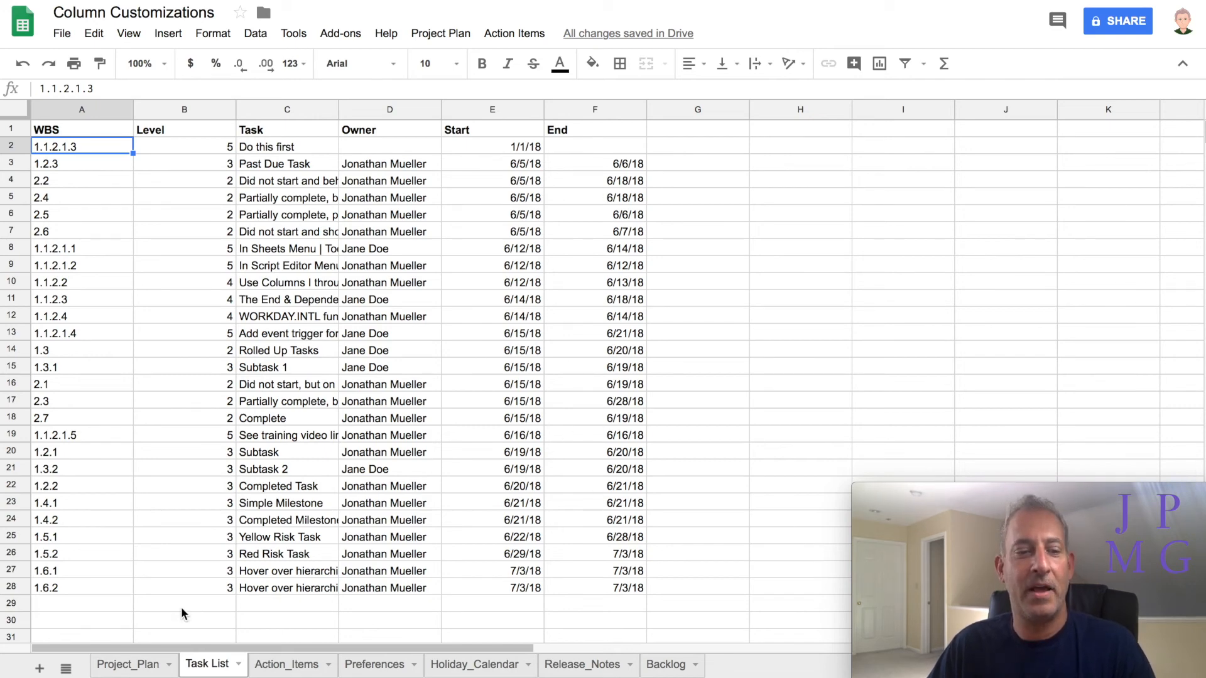
# Step: Insert one row above row 18 in the Project_Plan sheet
pyautogui.click(143, 667)
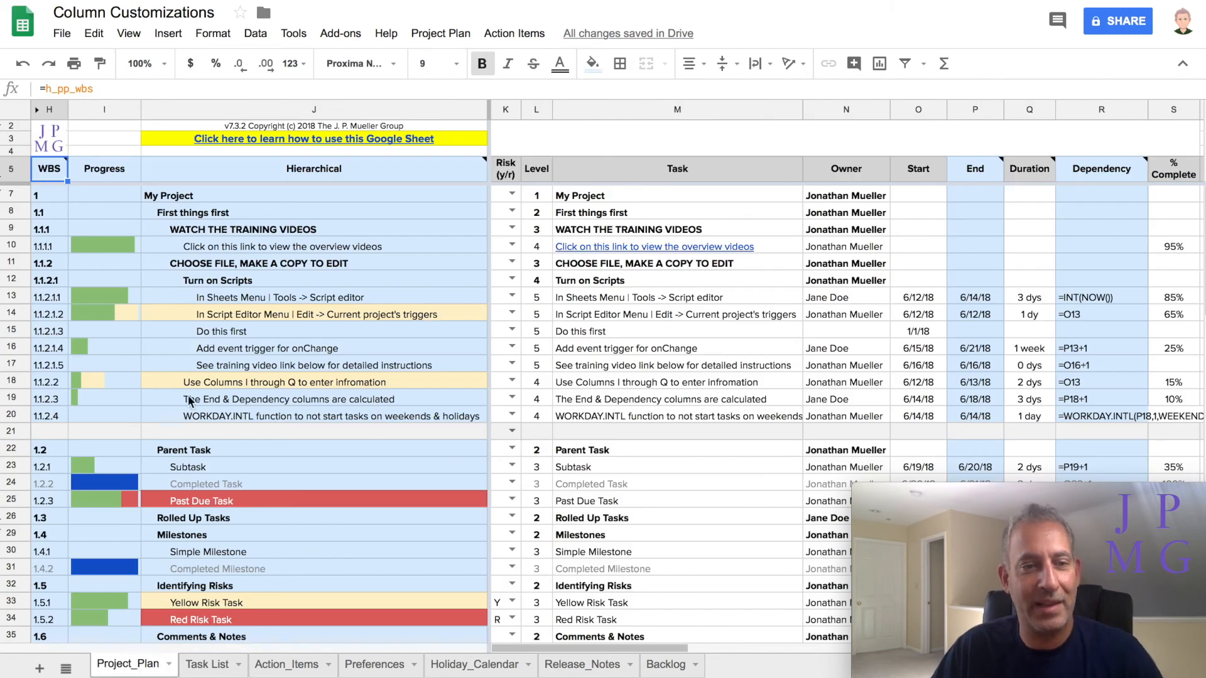
pyautogui.click(20, 382)
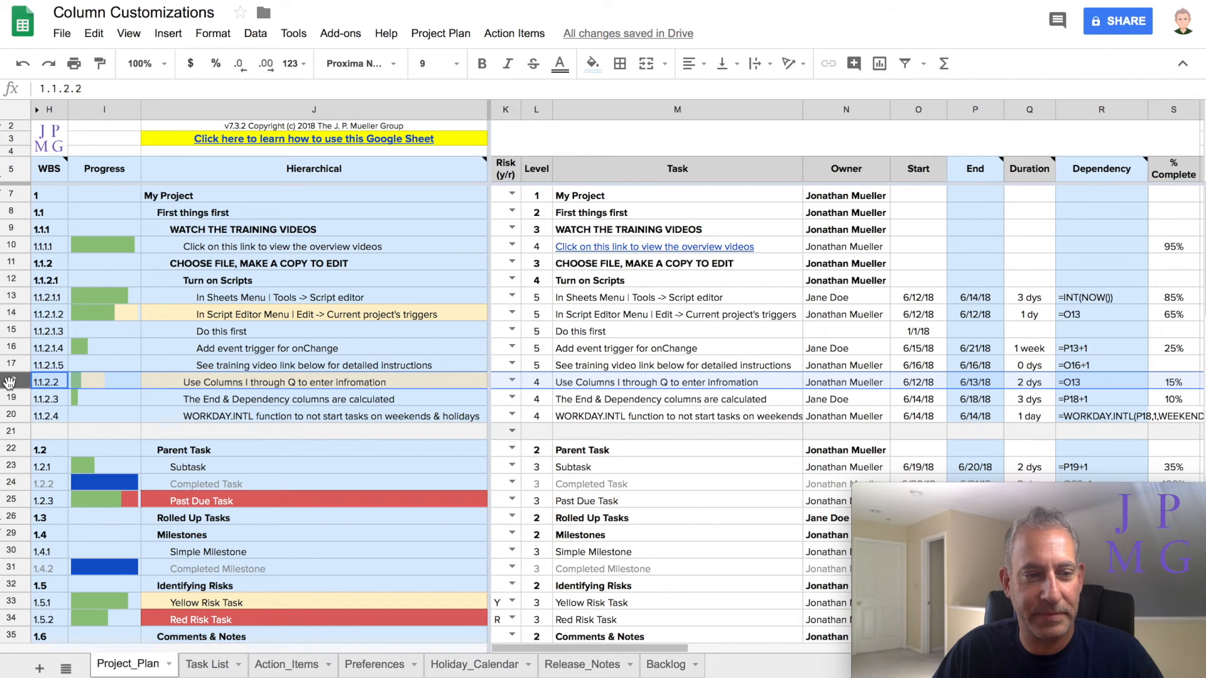
pyautogui.rightClick(9, 382)
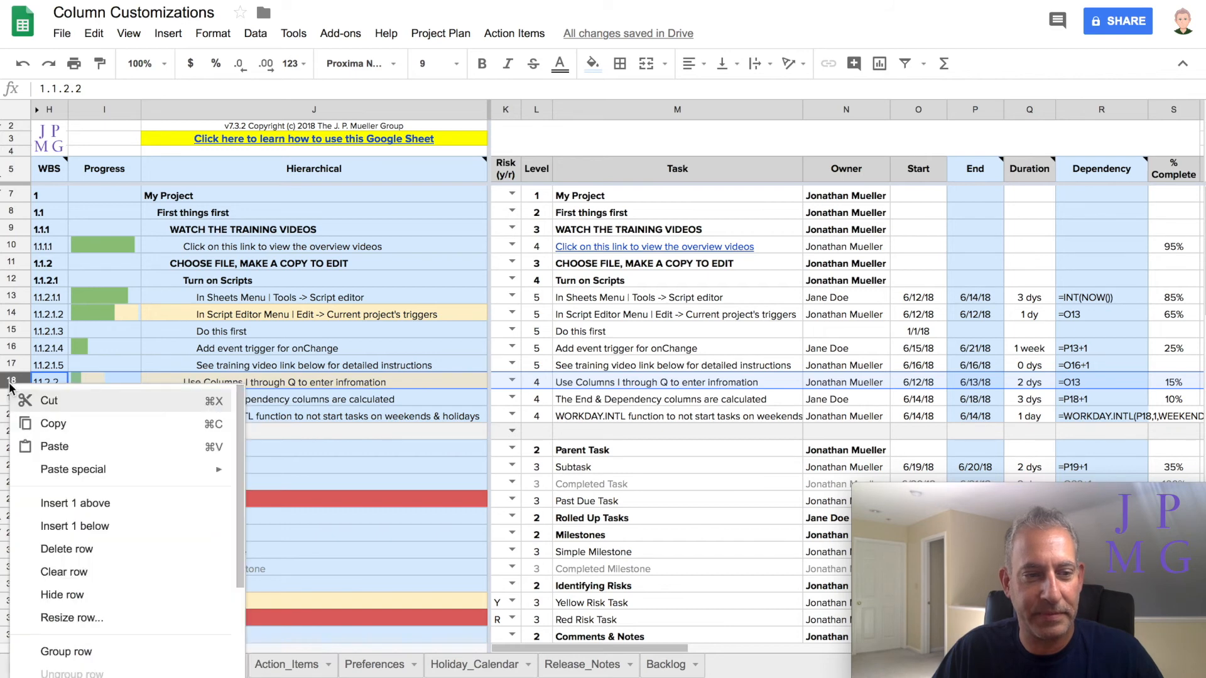
pyautogui.click(98, 502)
# Step: Fill the new row 18 with level 5, task "A year ago" and start date 1/1/17, and check it in the Task List sheet
pyautogui.click(537, 383)
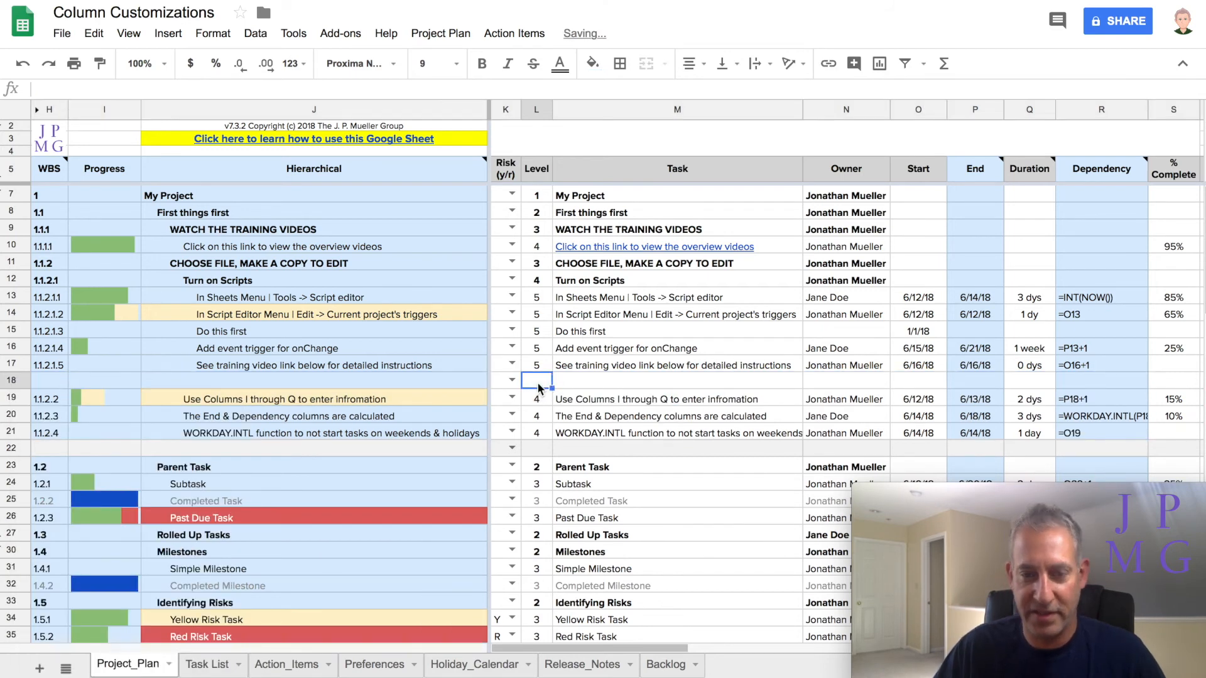
pyautogui.write('5')
pyautogui.press('Tab')
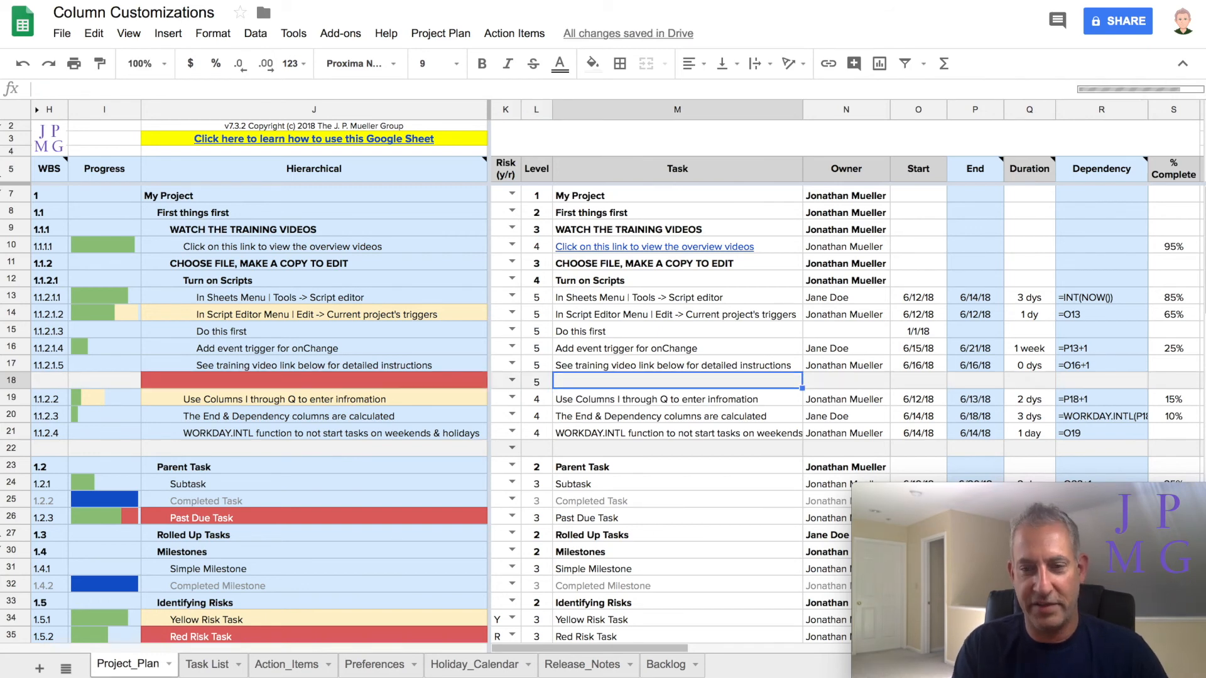
pyautogui.write('A year ago')
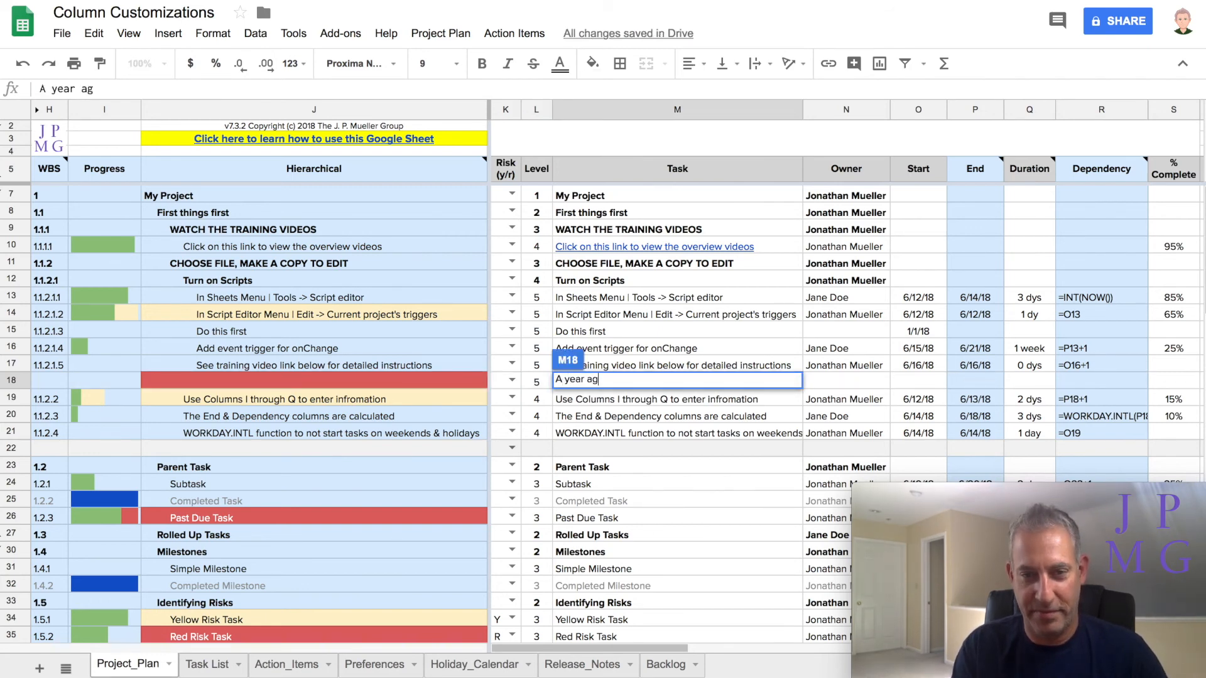
pyautogui.press('Tab')
pyautogui.press('Tab')
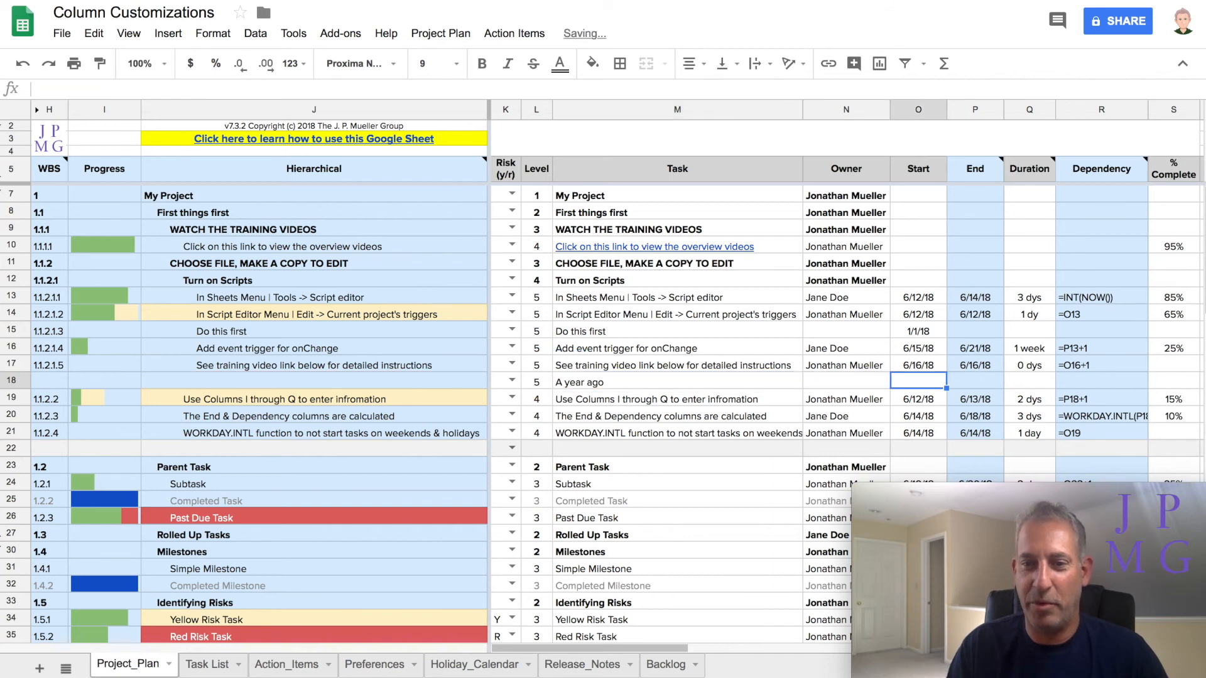
pyautogui.write('1/1/17')
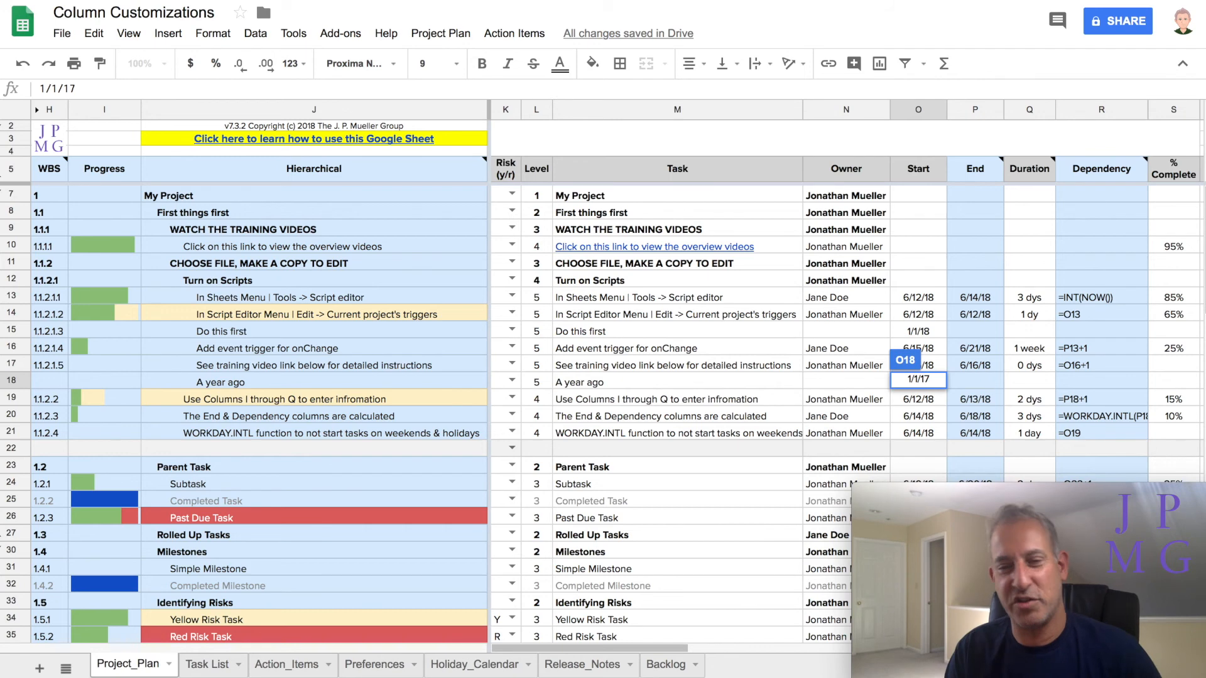
pyautogui.press('Return')
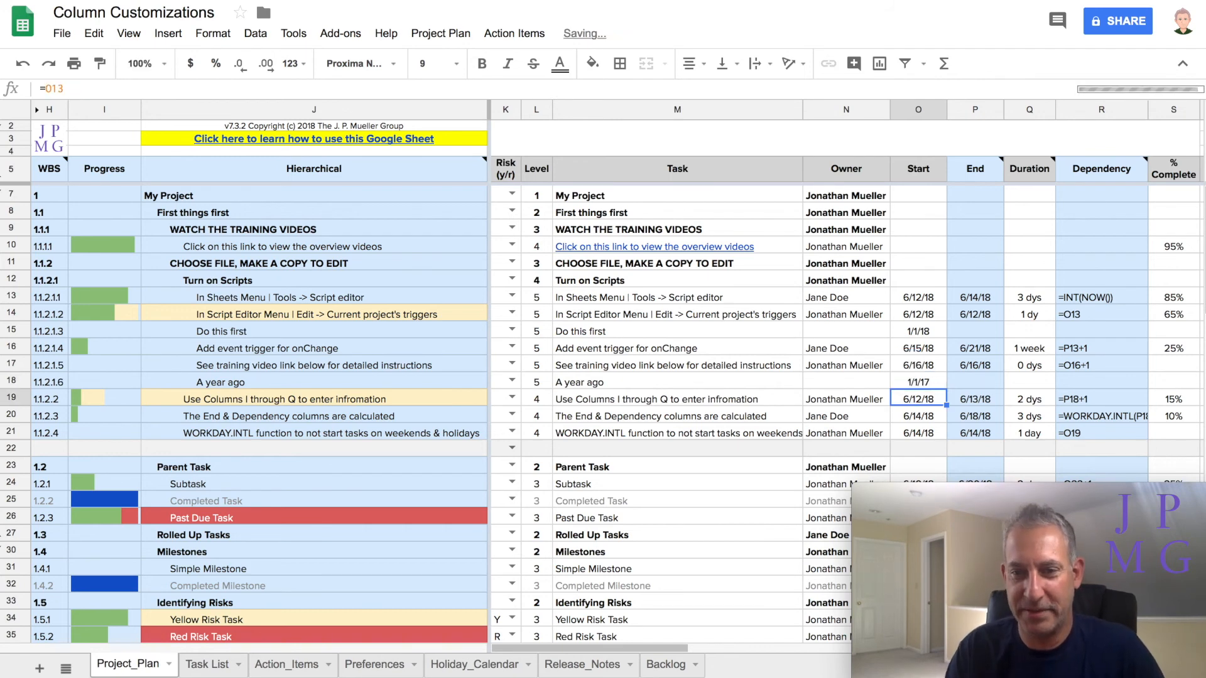
pyautogui.click(208, 664)
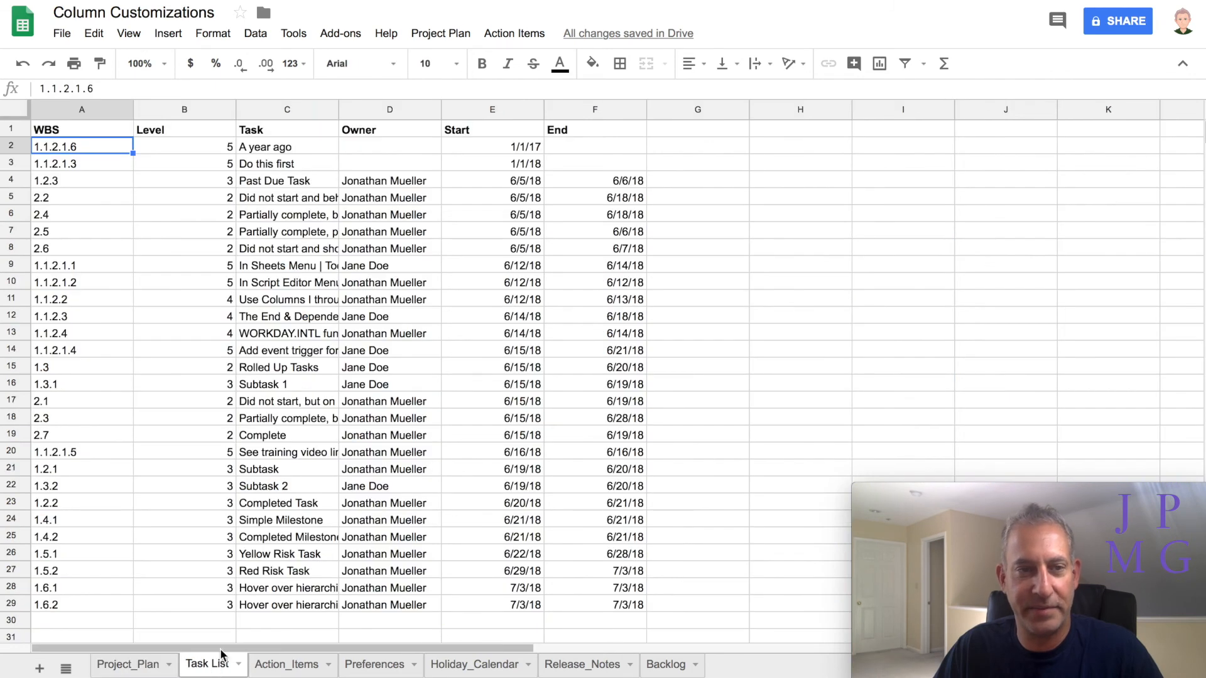